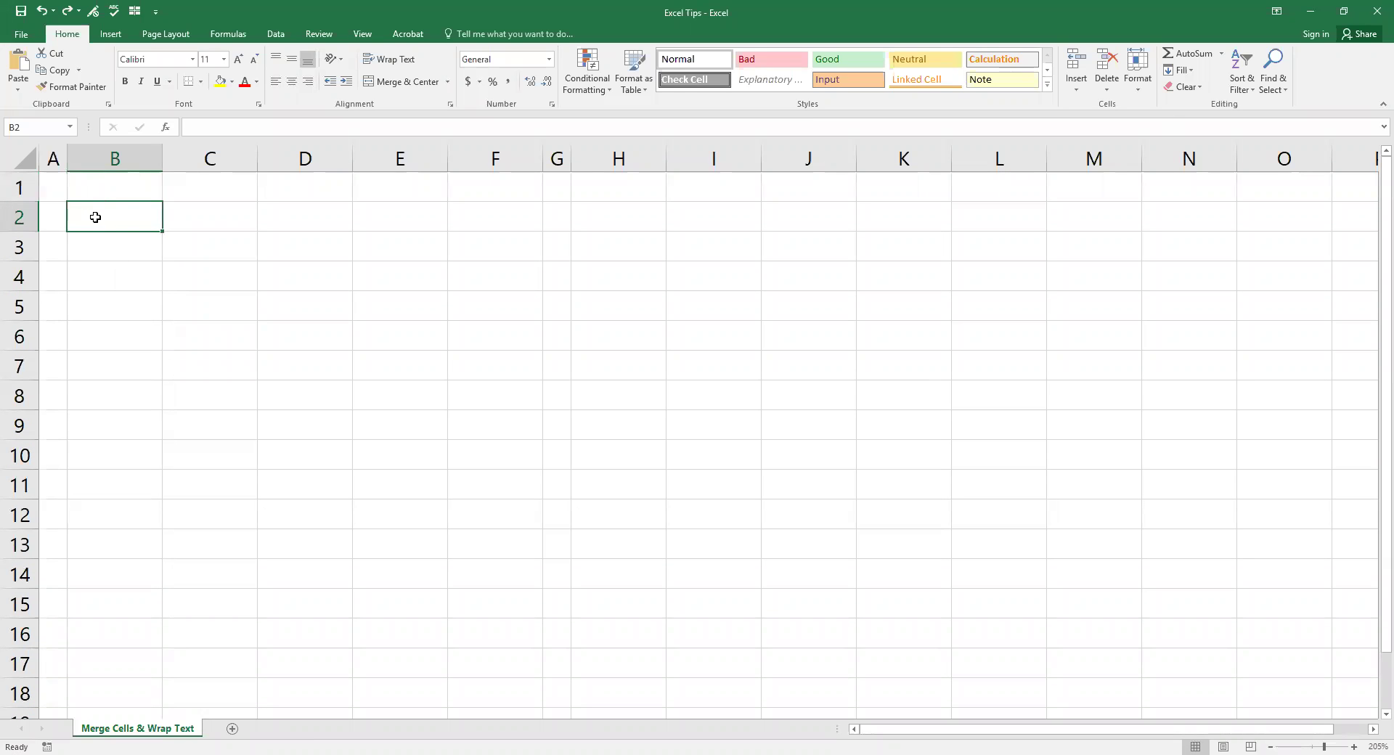
- Select cell B2 and put it into edit mode, ready for the paragraph
{"action": "mouse_move", "coordinate": [95, 217]}
{"action": "left_mouse_down"}
{"action": "mouse_move", "coordinate": [1375, 204]}
{"action": "mouse_move", "coordinate": [98, 216]}
{"action": "left_mouse_up"}
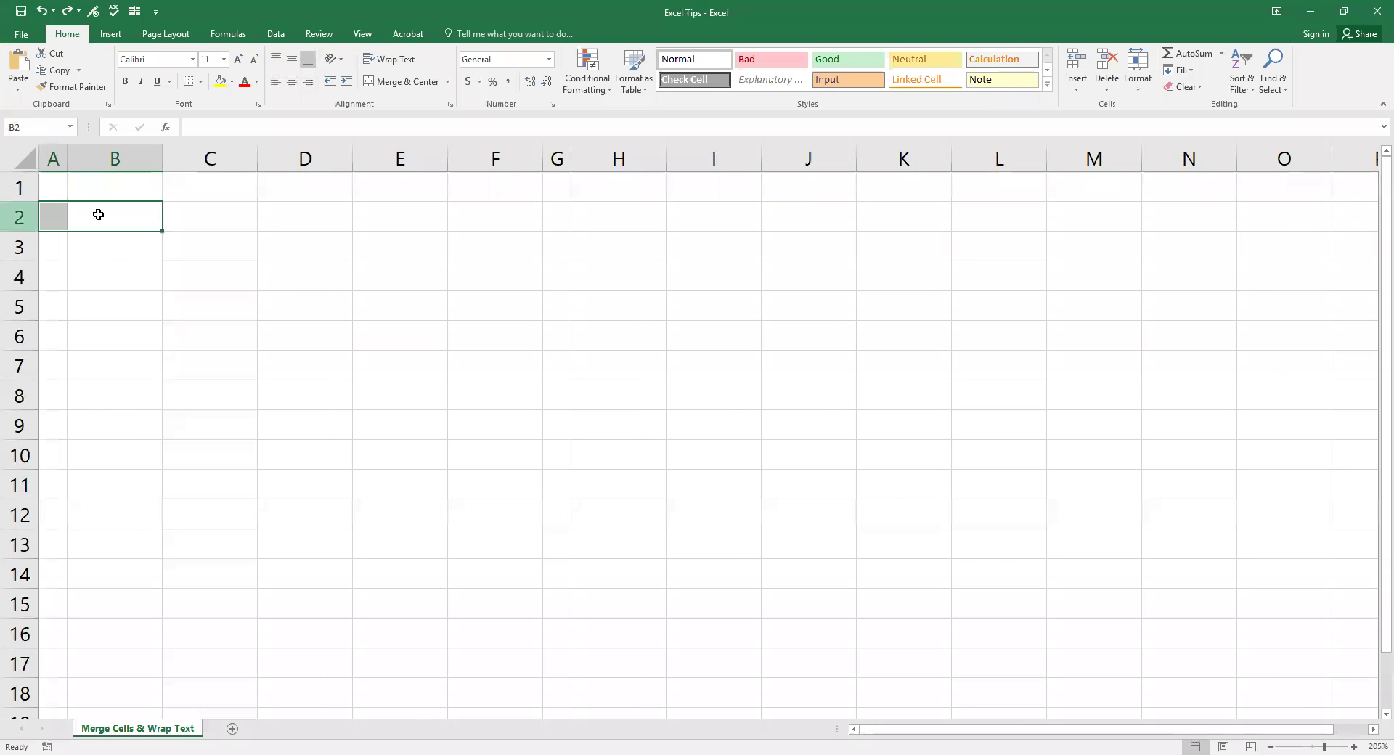
{"action": "left_click", "coordinate": [135, 188]}
{"action": "key", "text": "Down"}
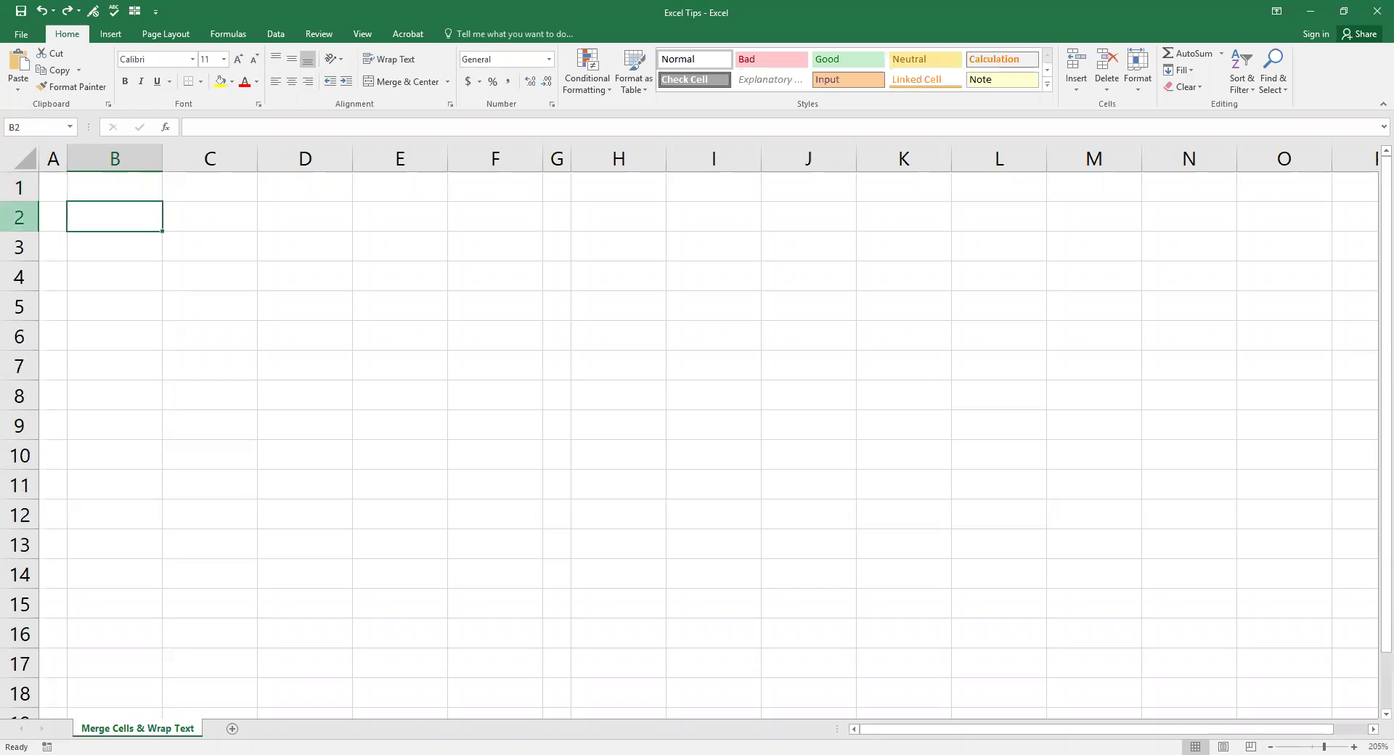
{"action": "double_click", "coordinate": [138, 225]}
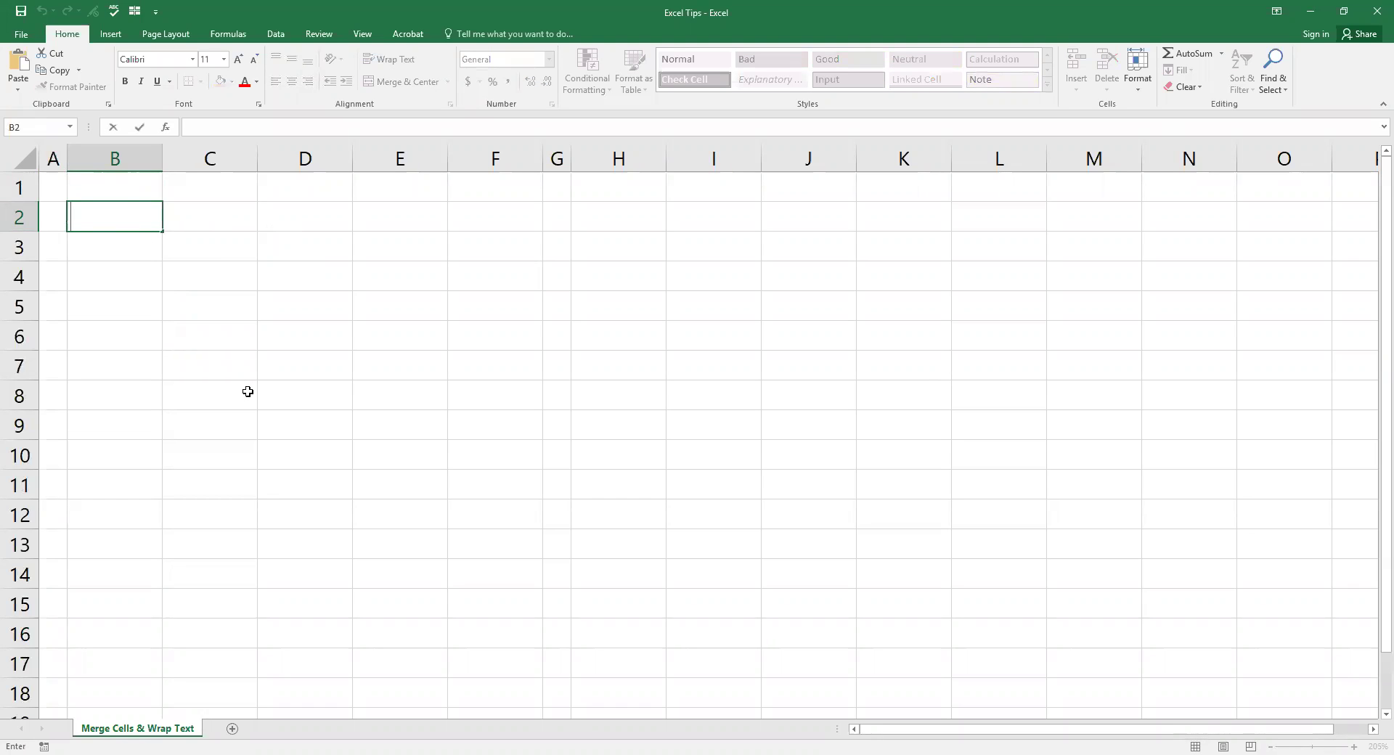
- Paste the Arts Administration welcome paragraph into B2, remove trailing blank lines, and commit it
{"action": "type", "text": "Welcome to the Arts Administration Program at Southern Utah University. We offer a resident Master of Fine Arts degree, an online Master of Arts degree, and an undergraduate Minor in Arts Administration. Each program is designed to blend a love of the arts with the professional business skills necessary to promote, maintain, enhance, and fund arts organizations."}
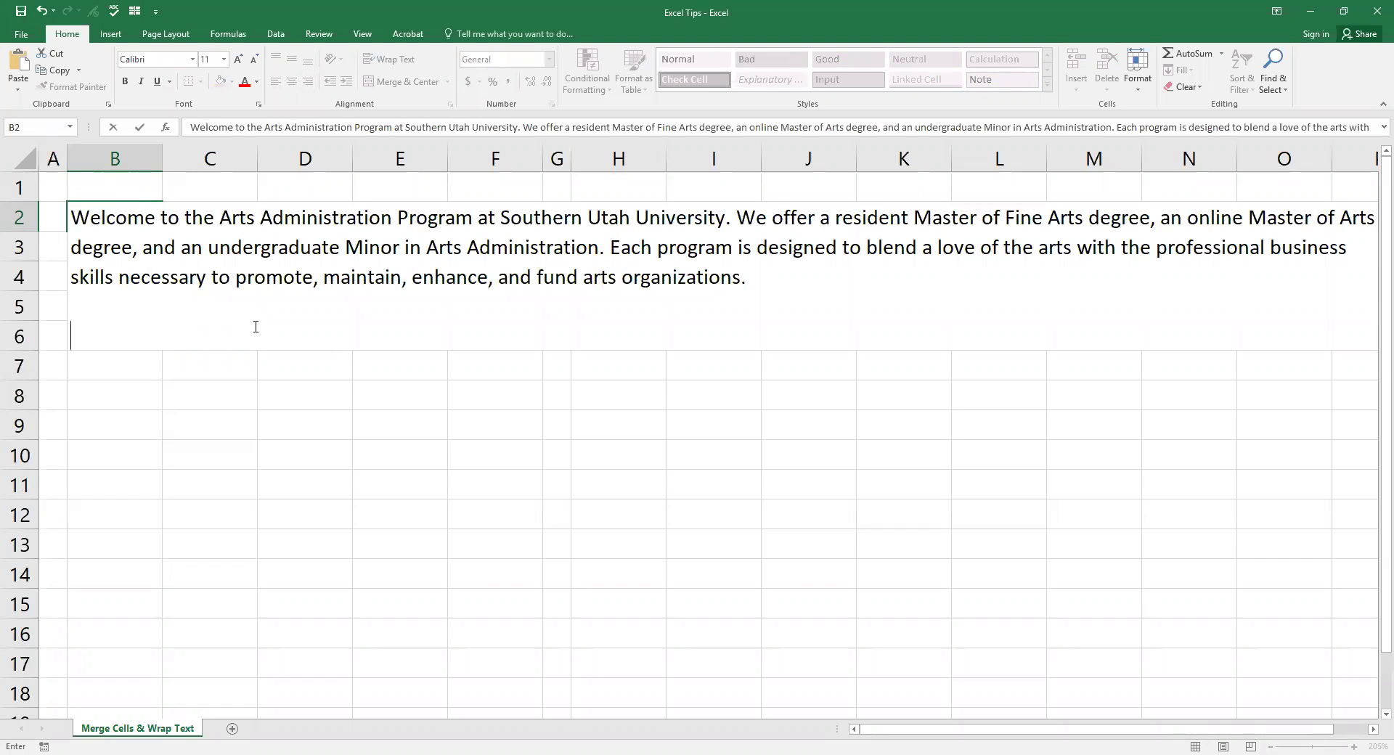
{"action": "key", "text": "BackSpace"}
{"action": "key", "text": "BackSpace"}
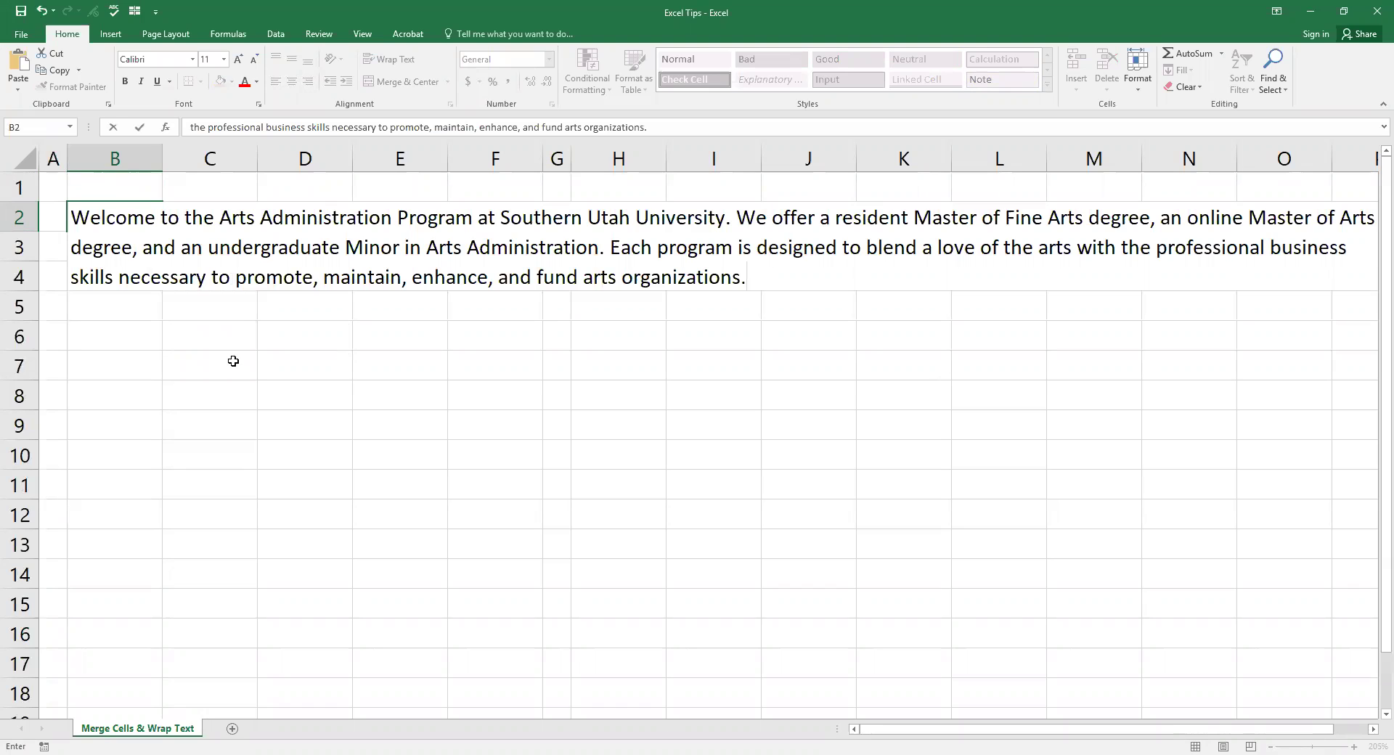
{"action": "key", "text": "Return"}
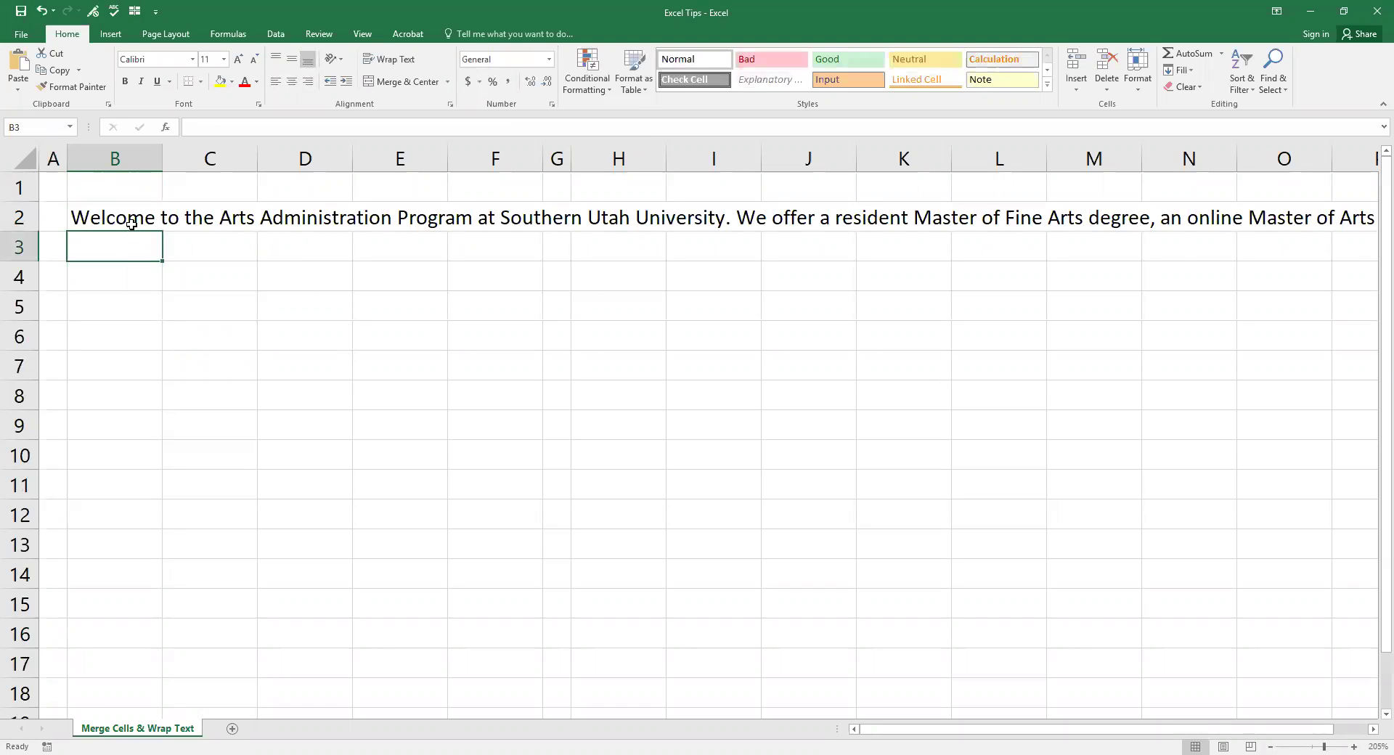
- Follow the paragraph's overflow along row 2, then return to the row's start
{"action": "key", "text": "Up"}
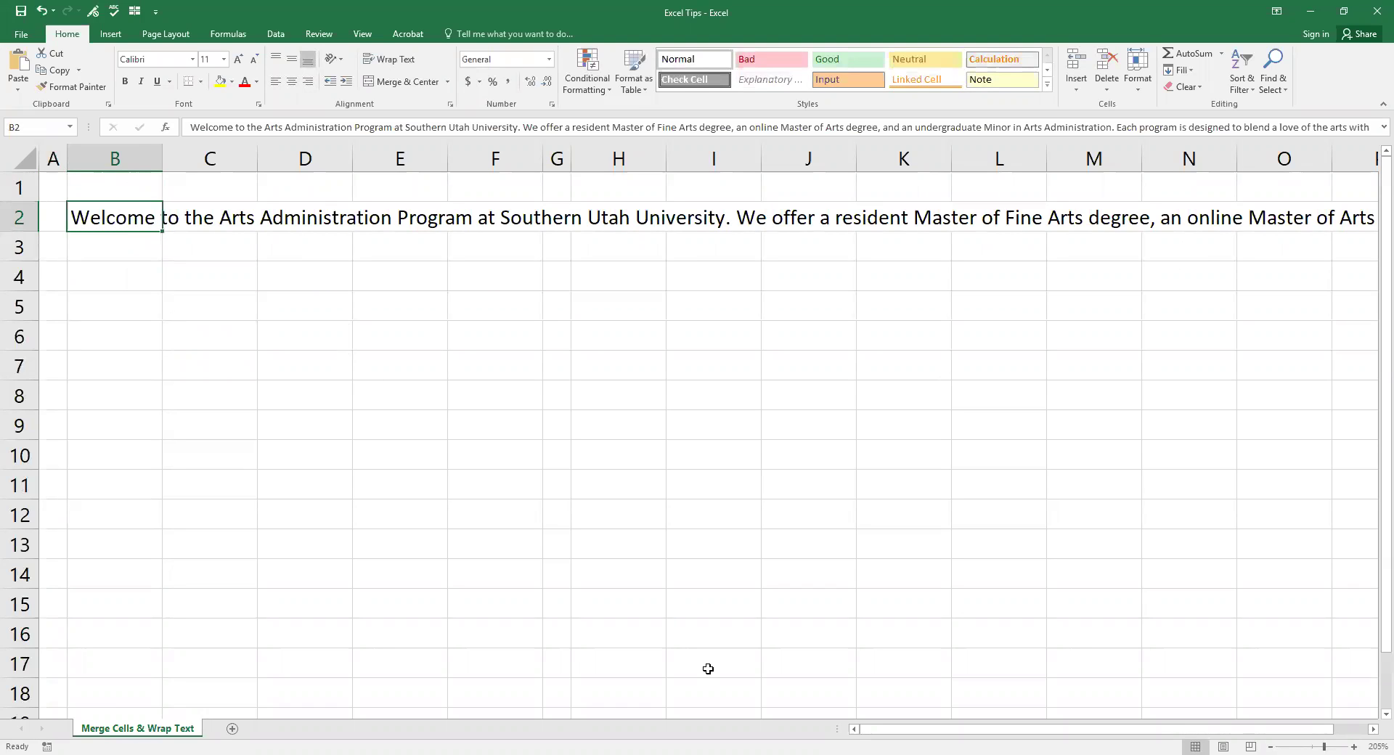
{"action": "key", "text": "Right"}
{"action": "key", "text": "Right"}
{"action": "key", "text": "Right"}
{"action": "key", "text": "Right"}
{"action": "key", "text": "Right"}
{"action": "key", "text": "Right"}
{"action": "key", "text": "Right"}
{"action": "key", "text": "Right"}
{"action": "key", "text": "Right"}
{"action": "key", "text": "Right"}
{"action": "key", "text": "Right"}
{"action": "key", "text": "Right"}
{"action": "key", "text": "Right"}
{"action": "key", "text": "Right"}
{"action": "key", "text": "Right"}
{"action": "key", "text": "Right"}
{"action": "key", "text": "Right"}
{"action": "key", "text": "Right"}
{"action": "key", "text": "Right"}
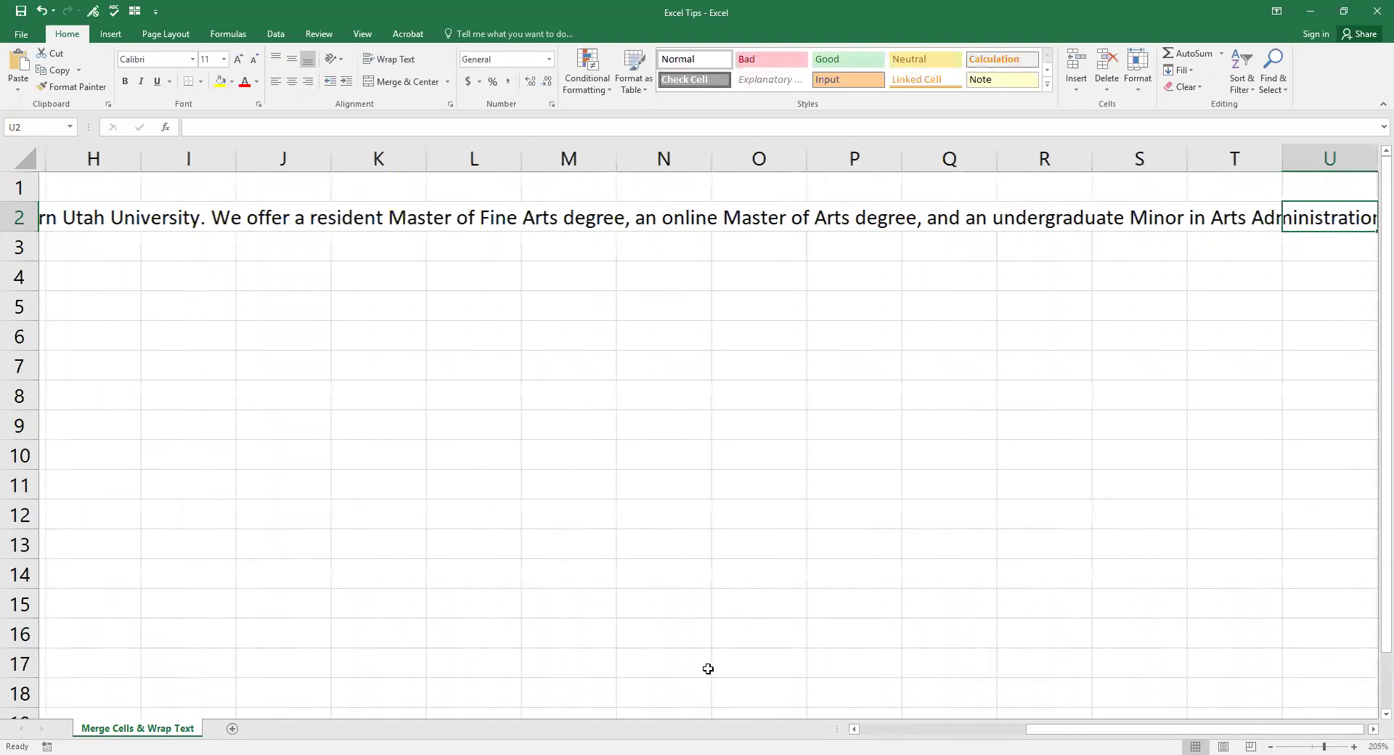
{"action": "key", "text": "Right"}
{"action": "key", "text": "Right"}
{"action": "key", "text": "Right"}
{"action": "key", "text": "Right"}
{"action": "key", "text": "Right"}
{"action": "key", "text": "Right"}
{"action": "key", "text": "Right"}
{"action": "key", "text": "Right"}
{"action": "key", "text": "Right"}
{"action": "key", "text": "Right"}
{"action": "key", "text": "Right"}
{"action": "key", "text": "Right"}
{"action": "key", "text": "Right"}
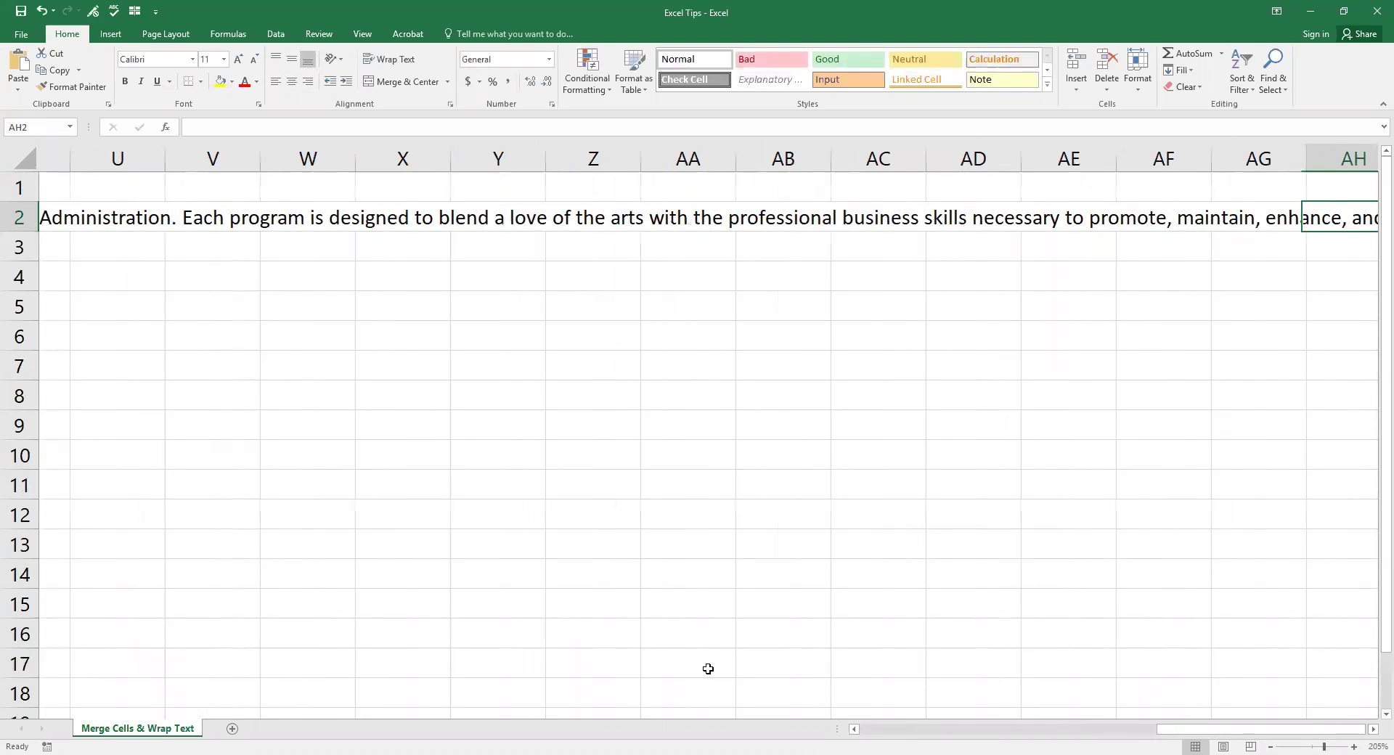
{"action": "key", "text": "Right"}
{"action": "key", "text": "Right"}
{"action": "key", "text": "Right"}
{"action": "key", "text": "Right"}
{"action": "key", "text": "Left"}
{"action": "key", "text": "Left"}
{"action": "key", "text": "Left"}
{"action": "key", "text": "Left"}
{"action": "key", "text": "Left"}
{"action": "key", "text": "Left"}
{"action": "key", "text": "Left"}
{"action": "key", "text": "Left"}
{"action": "key", "text": "Left"}
{"action": "key", "text": "Left"}
{"action": "key", "text": "Left"}
{"action": "key", "text": "Left"}
{"action": "key", "text": "Left"}
{"action": "key", "text": "Left"}
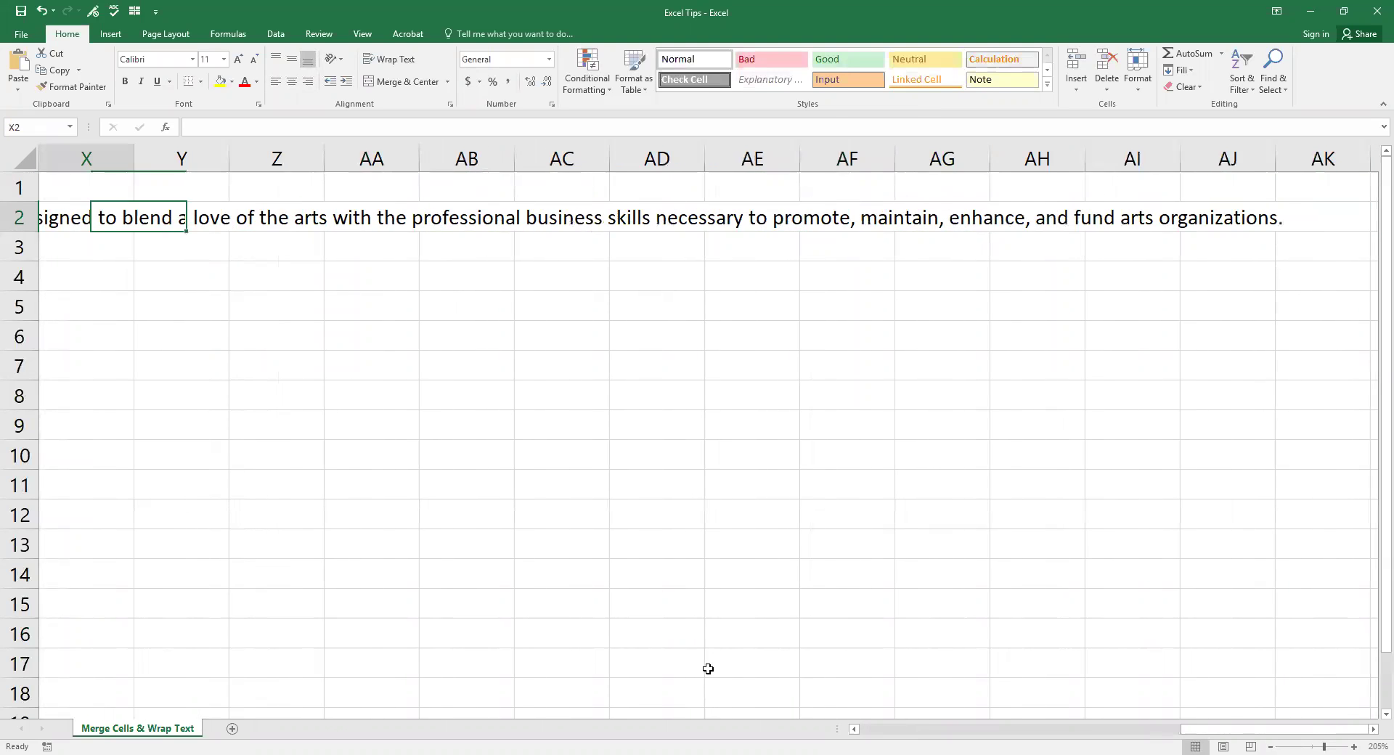
{"action": "key", "text": "Left"}
{"action": "key", "text": "Left"}
{"action": "key", "text": "Left"}
{"action": "key", "text": "Left"}
{"action": "key", "text": "Left"}
{"action": "key", "text": "Left"}
{"action": "key", "text": "Left"}
{"action": "key", "text": "Left"}
{"action": "key", "text": "Left"}
{"action": "key", "text": "Left"}
{"action": "key", "text": "Left"}
{"action": "key", "text": "Left"}
{"action": "key", "text": "Left"}
{"action": "key", "text": "Left"}
{"action": "key", "text": "Left"}
{"action": "key", "text": "Left"}
{"action": "key", "text": "Left"}
{"action": "key", "text": "Left"}
{"action": "key", "text": "Left"}
{"action": "key", "text": "Left"}
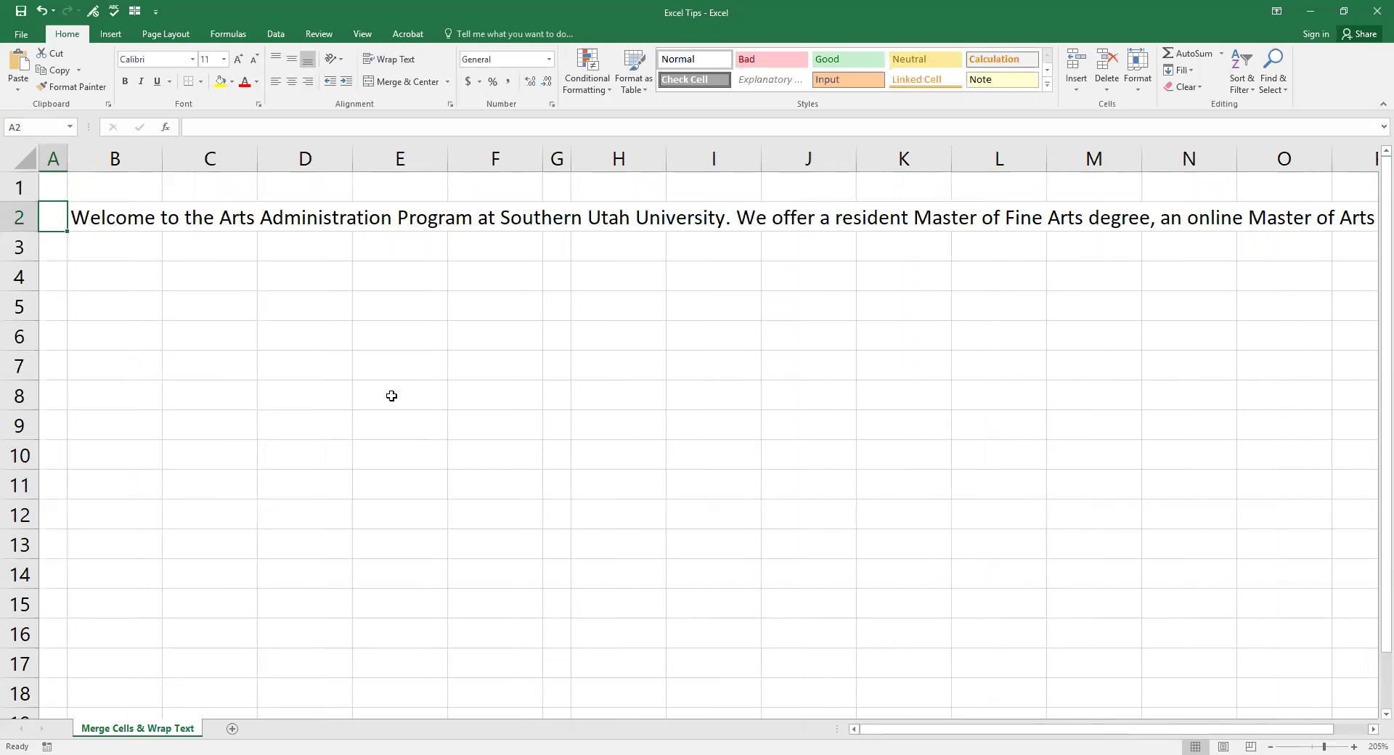
{"action": "left_click", "coordinate": [54, 157]}
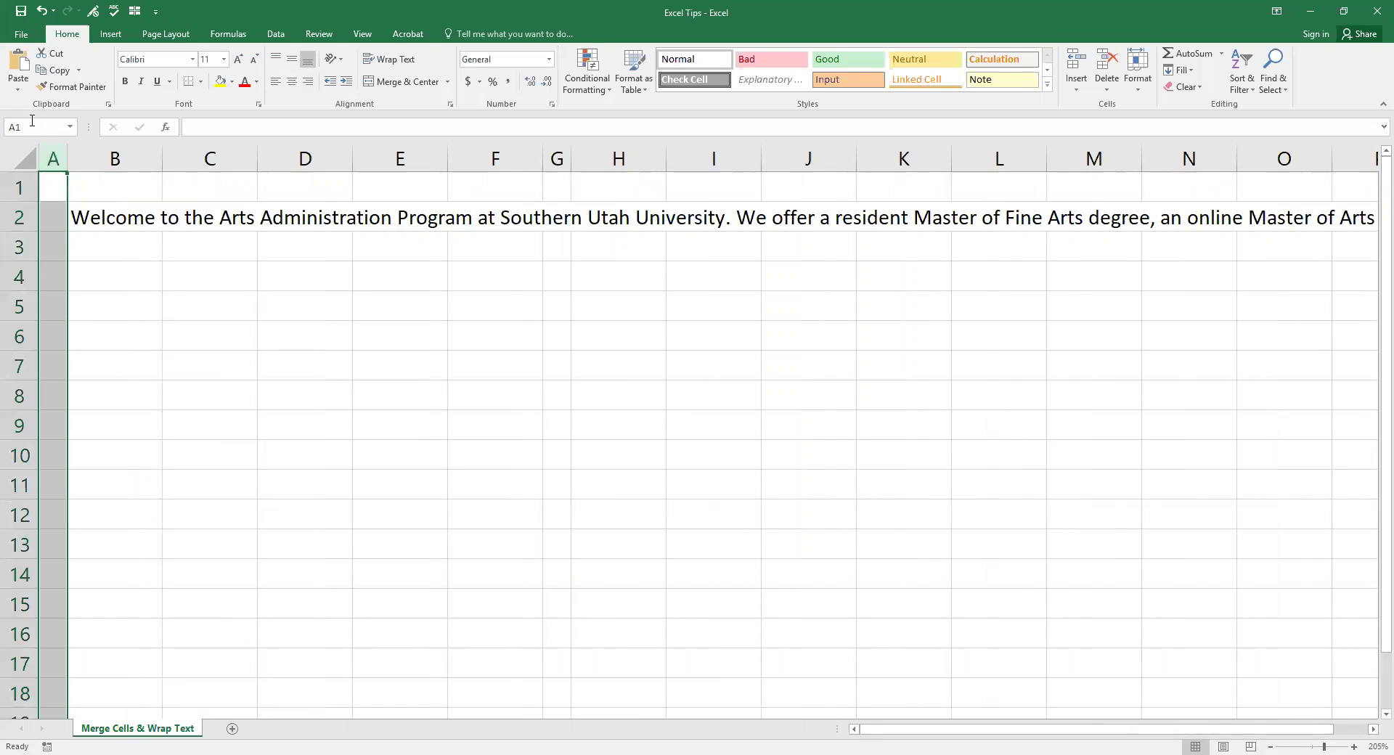
{"action": "left_click", "coordinate": [556, 154]}
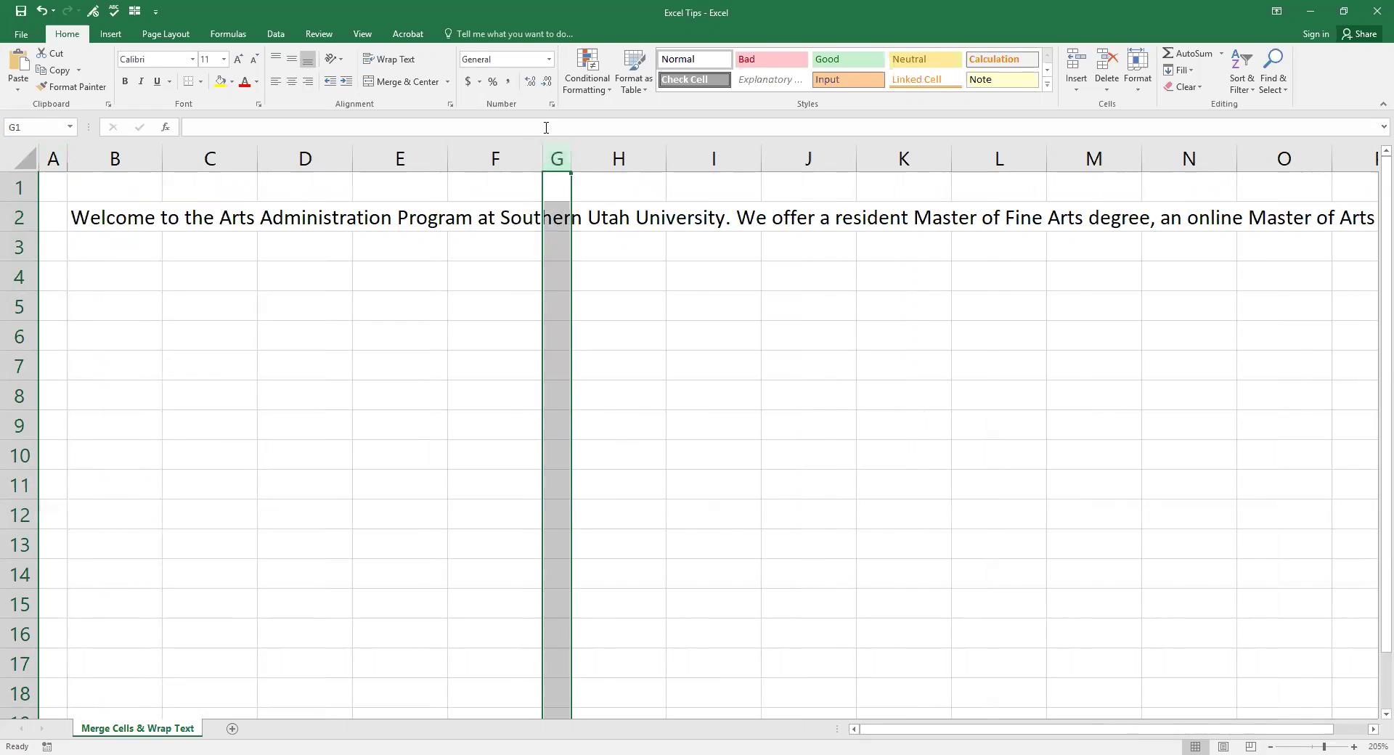
{"action": "left_click_drag", "start_coordinate": [121, 182], "coordinate": [476, 547]}
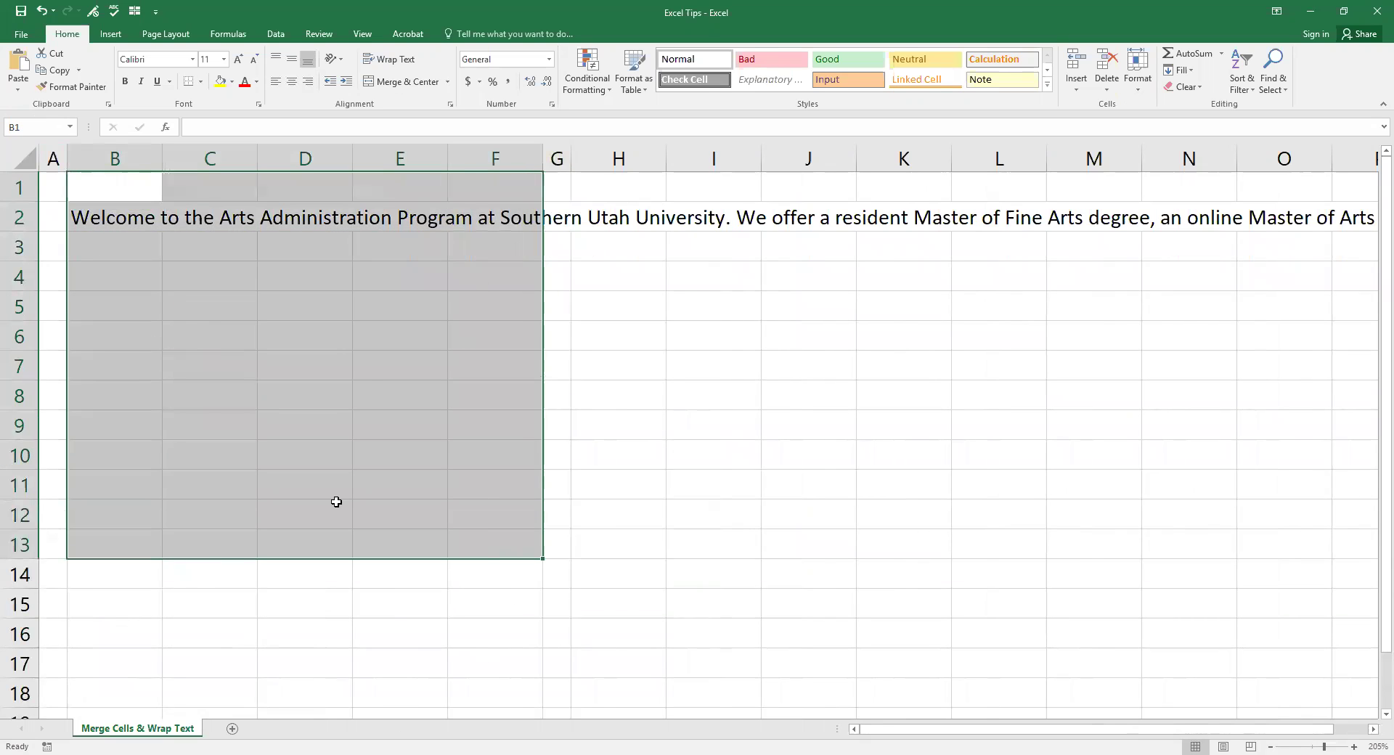
{"action": "left_click_drag", "start_coordinate": [121, 215], "coordinate": [536, 209]}
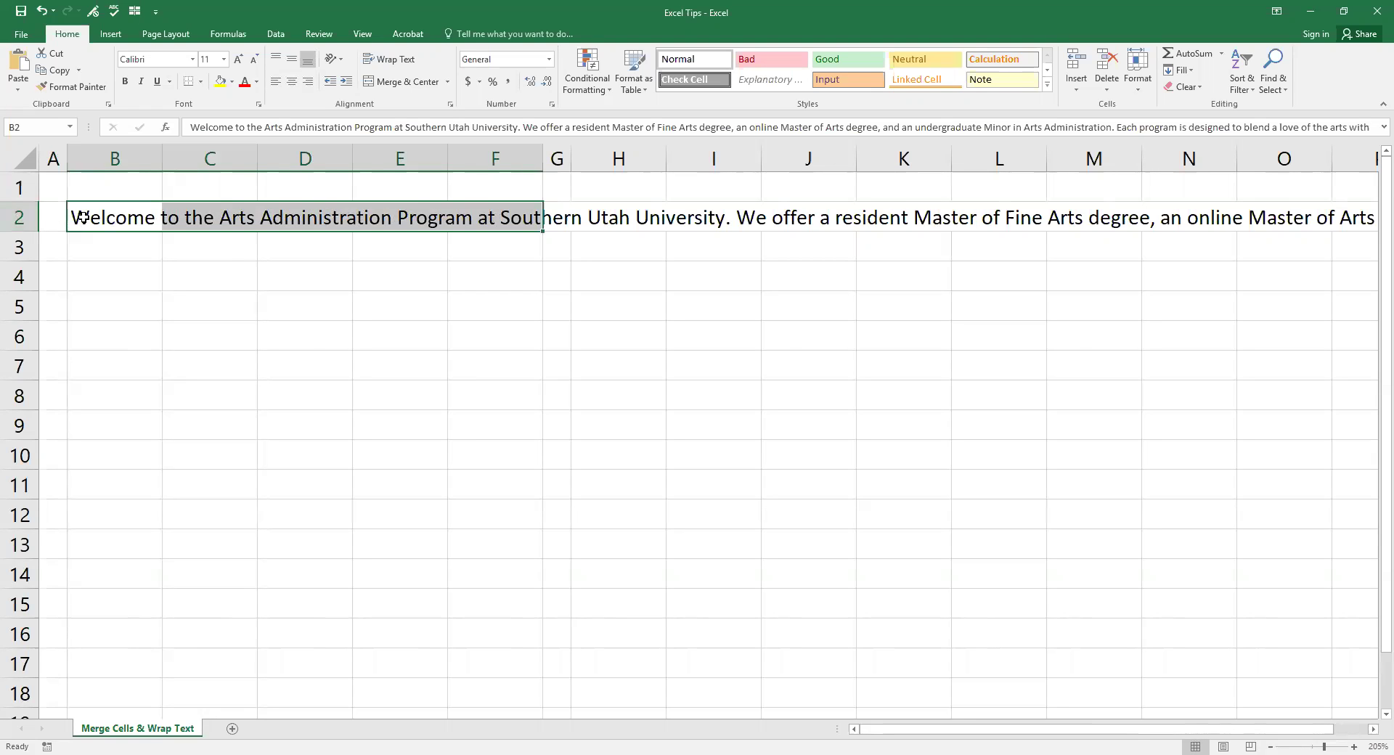
{"action": "left_click", "coordinate": [16, 216]}
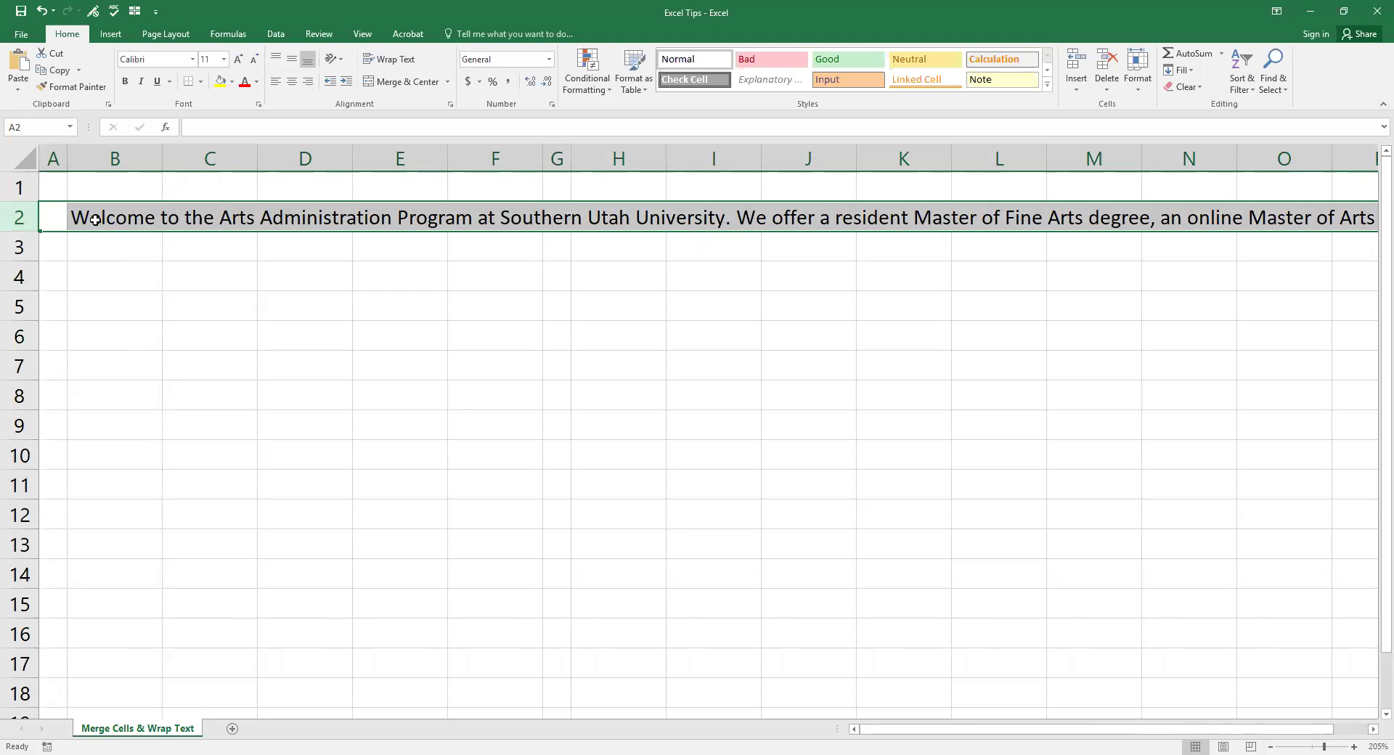
{"action": "left_click", "coordinate": [95, 220]}
{"action": "left_click_drag", "start_coordinate": [89, 216], "coordinate": [512, 212]}
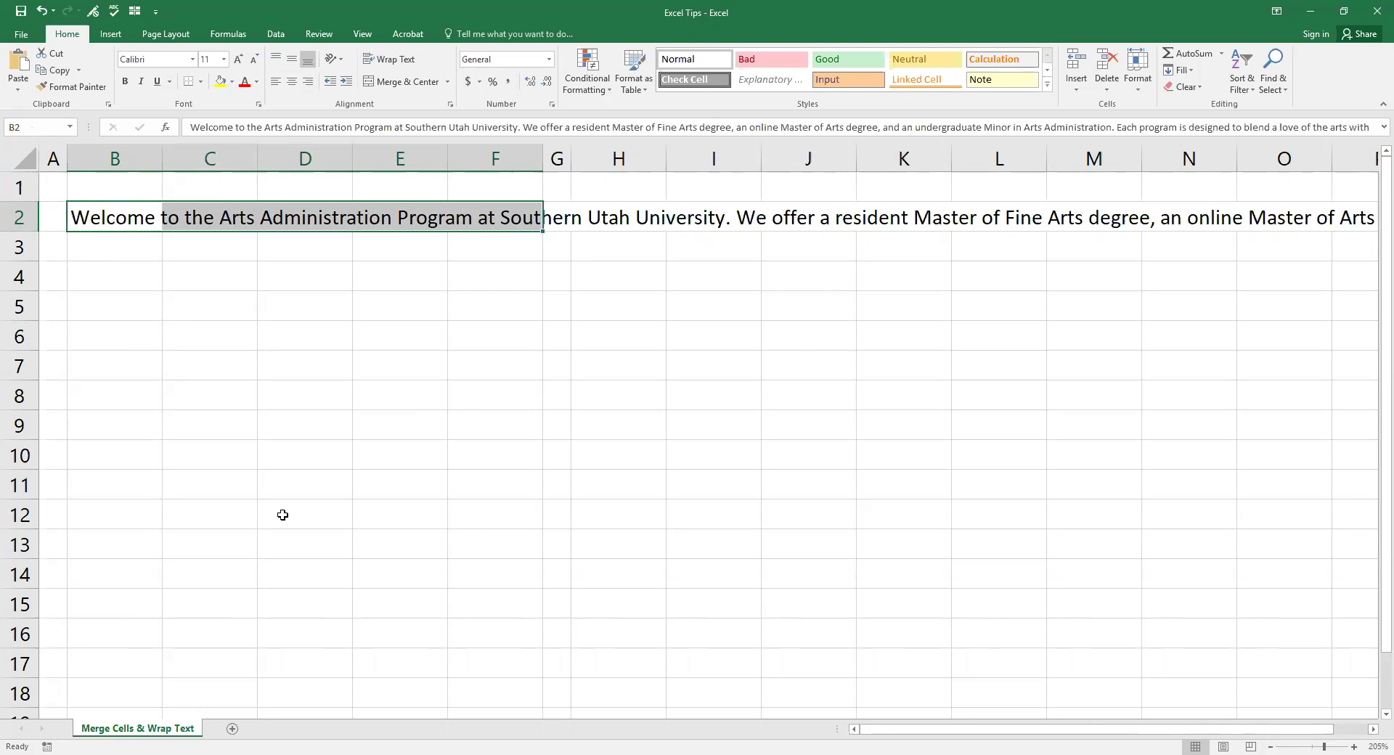
{"action": "left_click", "coordinate": [145, 219]}
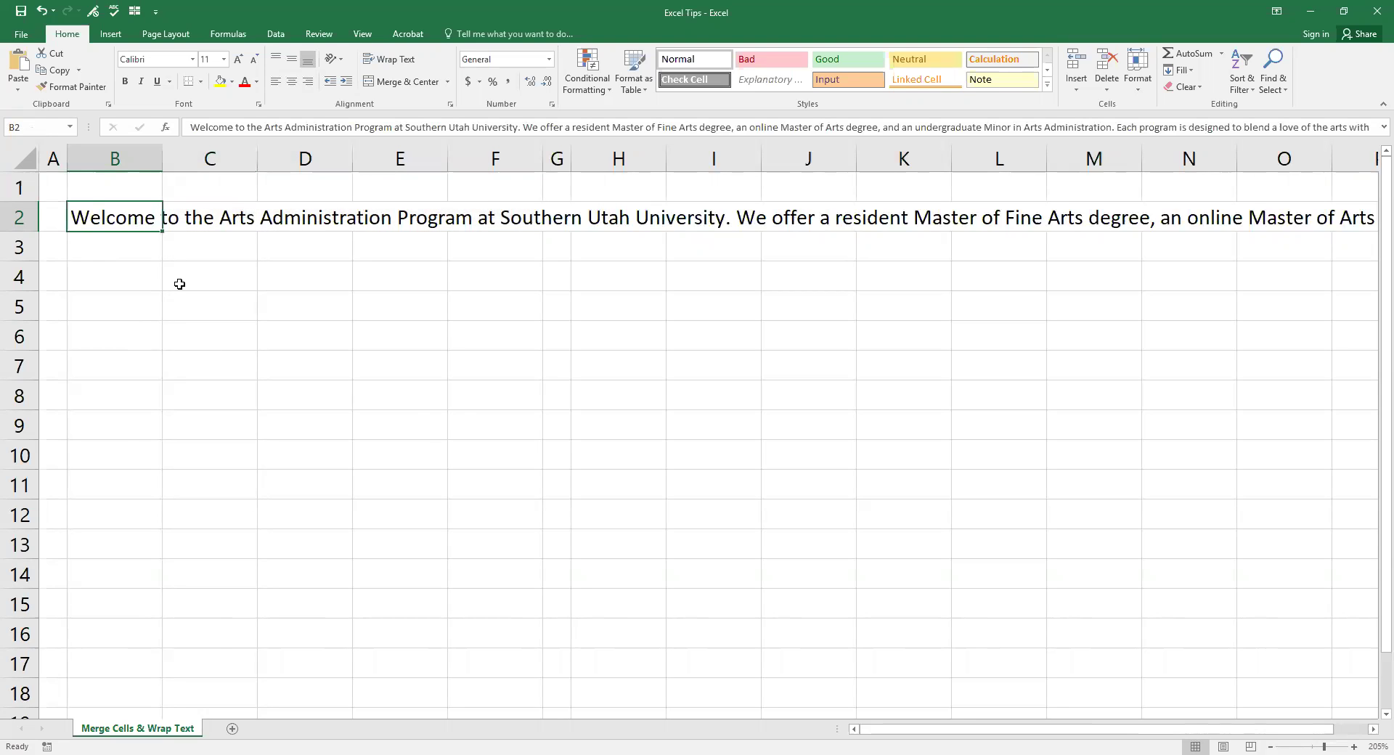
- Merge Across B2:F2 so the paragraph sits in one cell clipped at column F
{"action": "left_click_drag", "start_coordinate": [136, 222], "coordinate": [488, 219]}
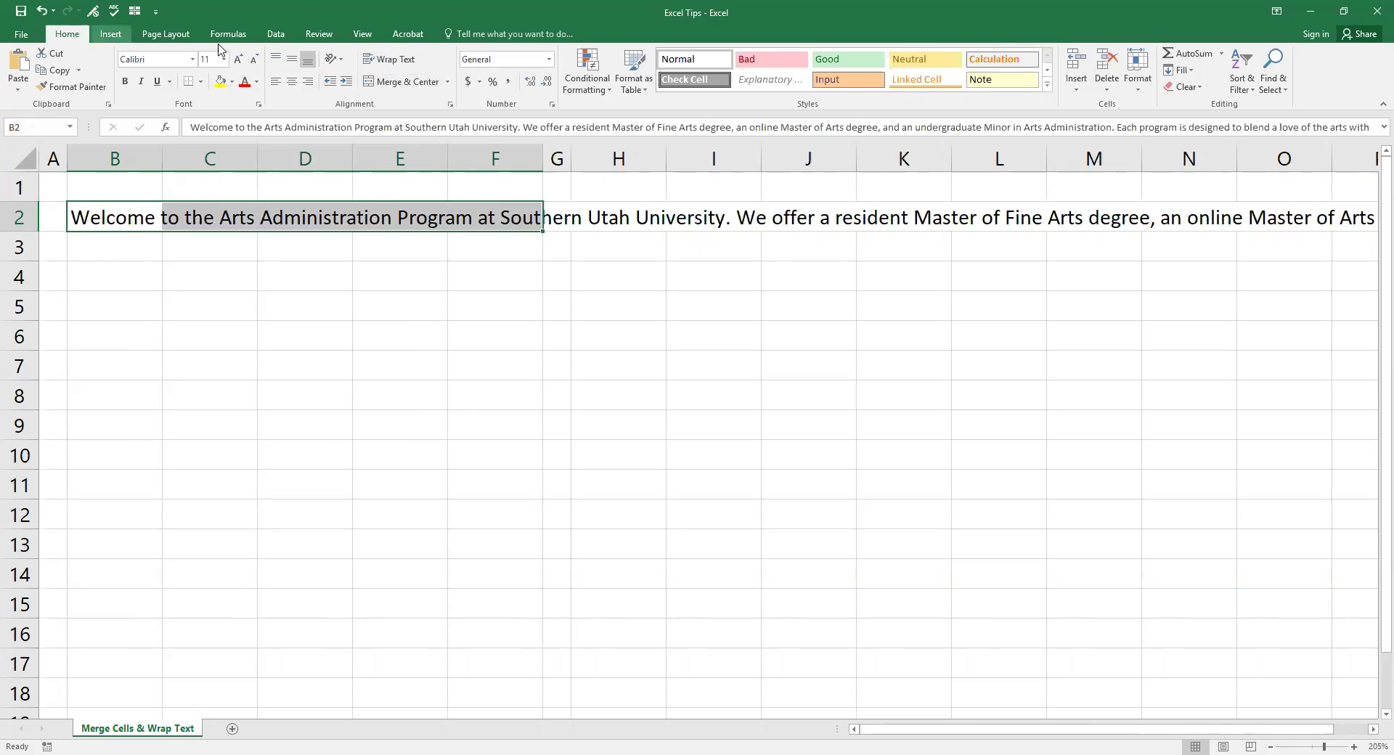
{"action": "left_click", "coordinate": [448, 82]}
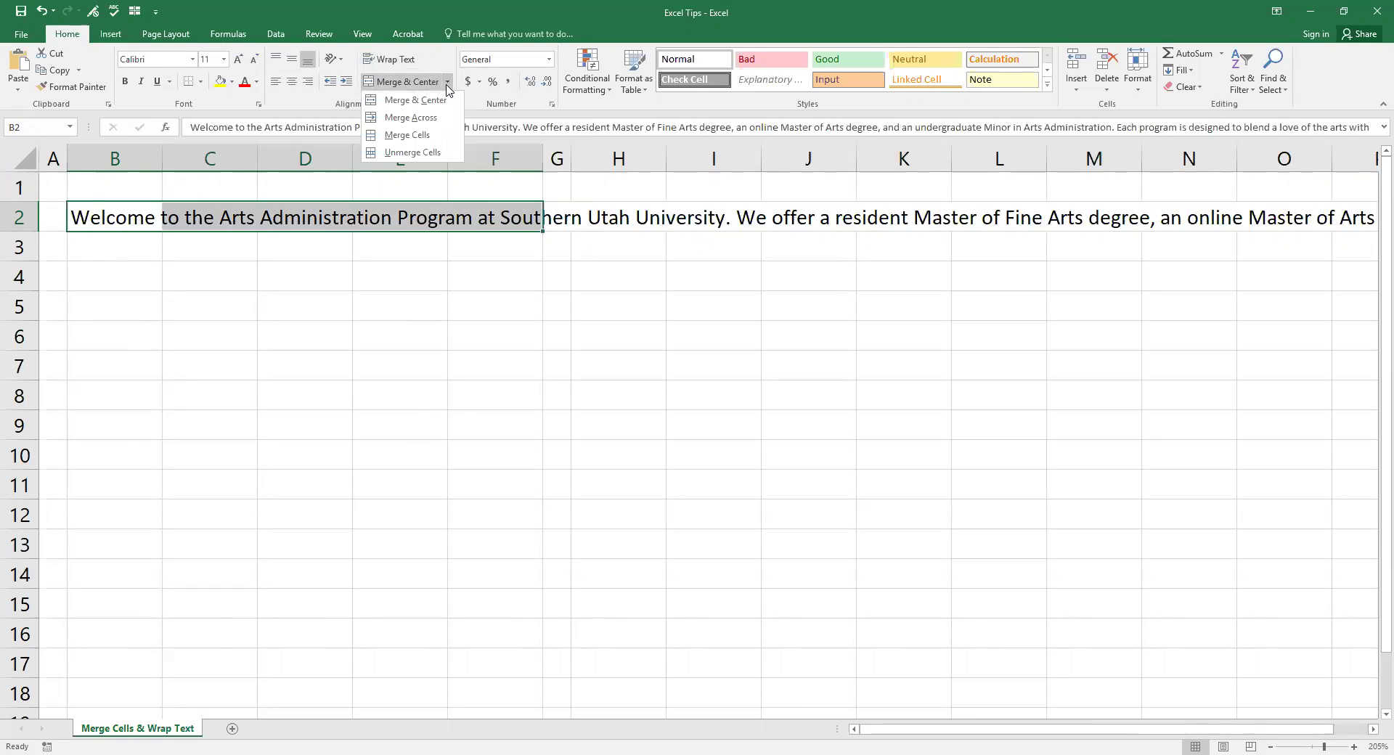
{"action": "left_click", "coordinate": [417, 119]}
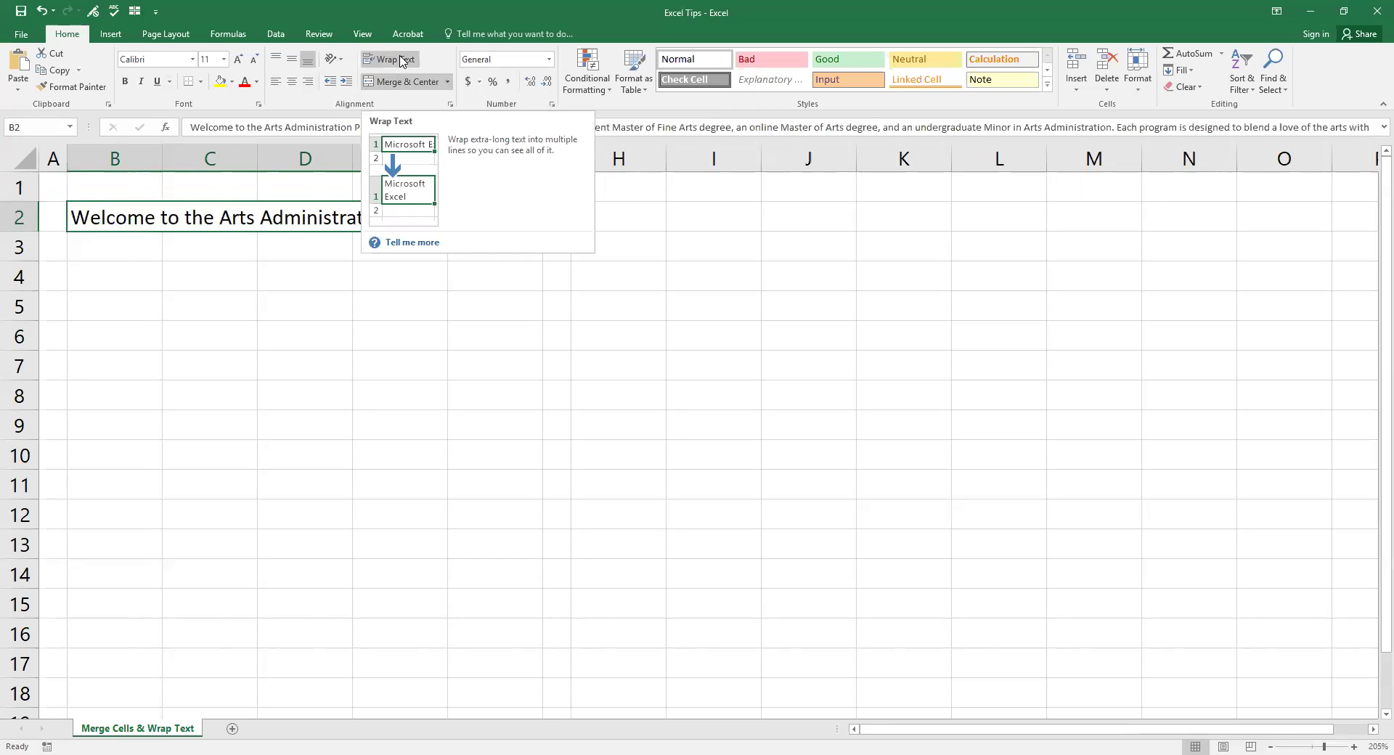
- Turn on Wrap Text for the merged B2 paragraph
{"action": "left_click", "coordinate": [401, 61]}
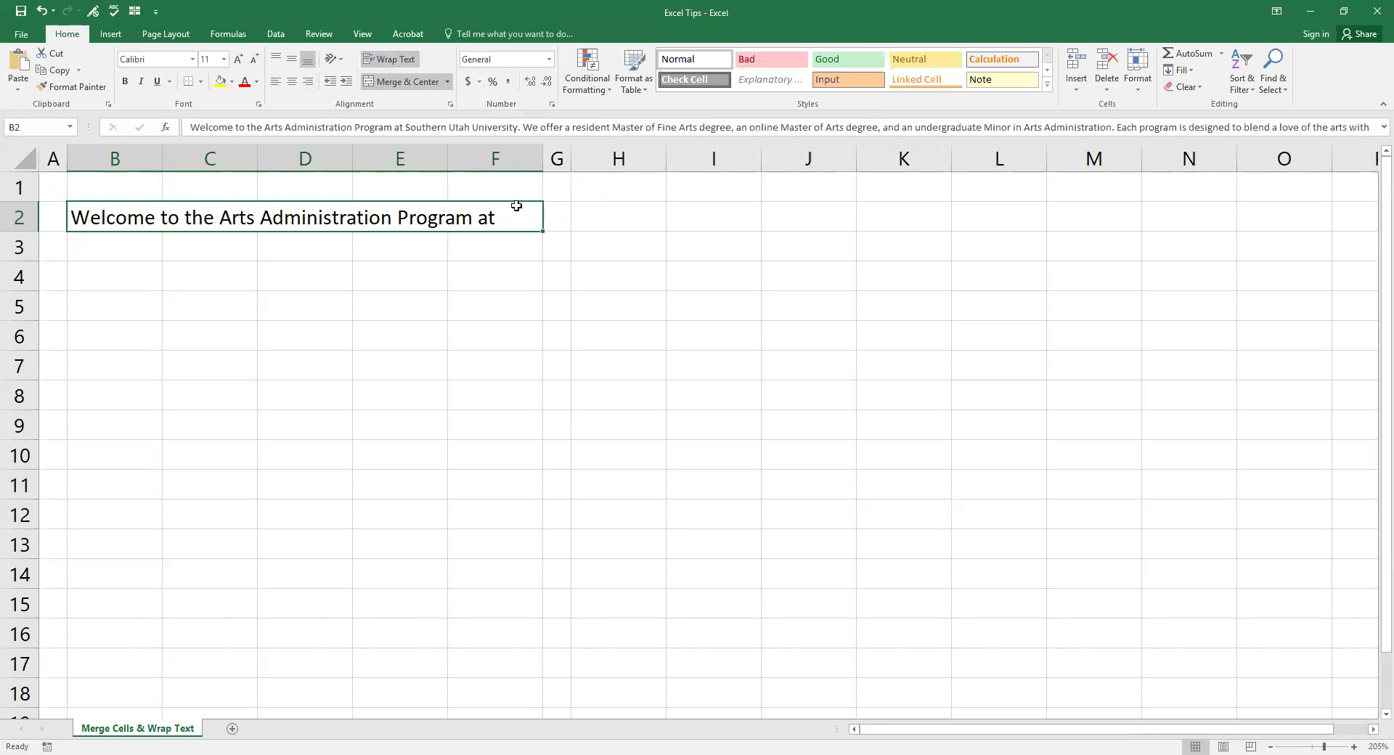
{"action": "key", "text": "ctrl+z"}
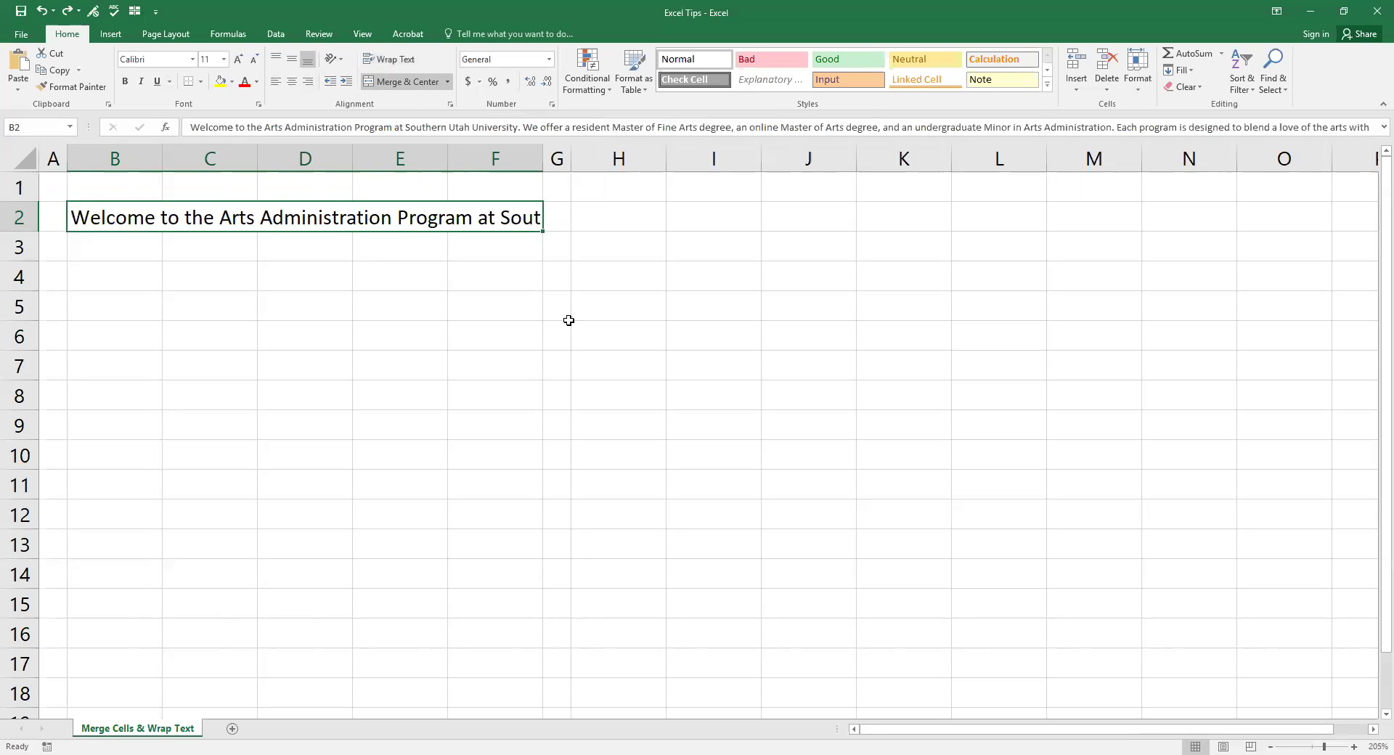
{"action": "key", "text": "ctrl+y"}
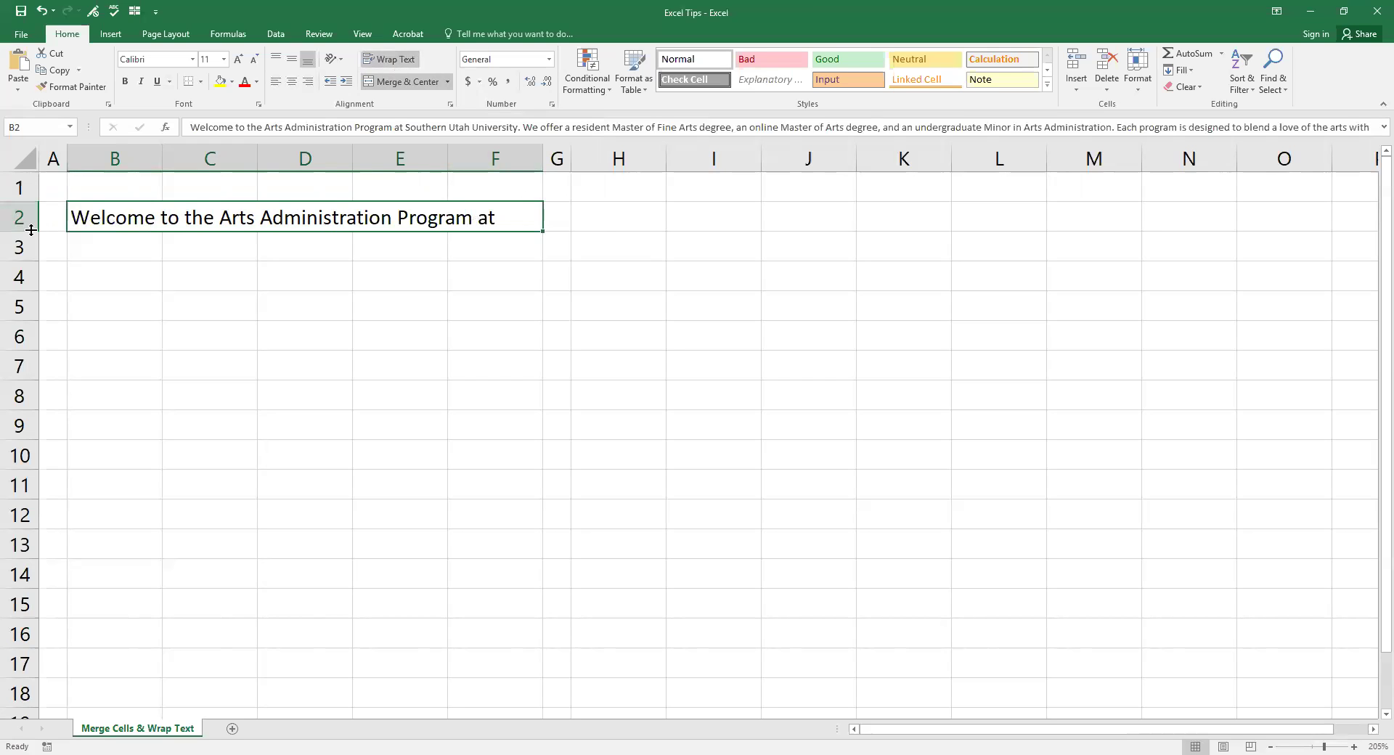
- Drag row 2 taller until most of the wrapped paragraph is visible
{"action": "left_click_drag", "start_coordinate": [31, 229], "coordinate": [32, 323]}
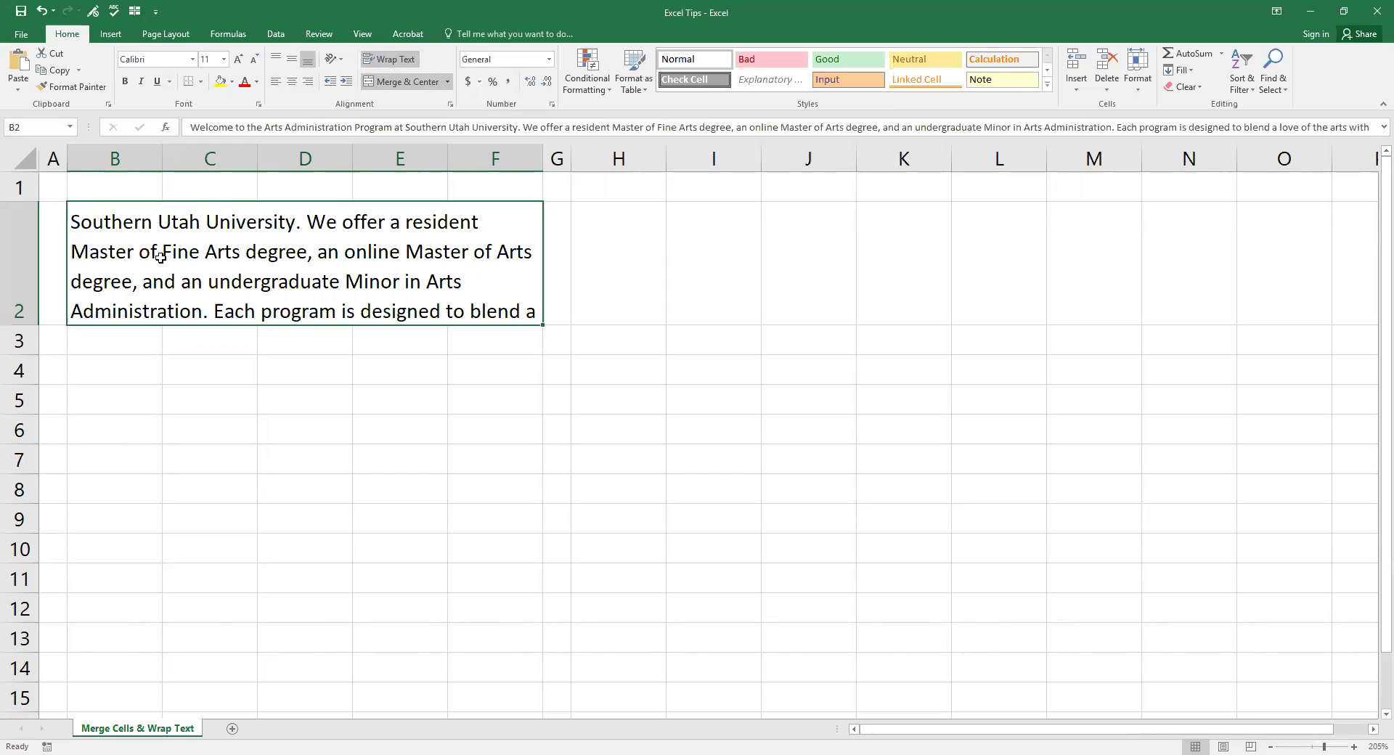
{"action": "scroll", "coordinate": [157, 242], "scroll_direction": "down", "scroll_amount": 3}
{"action": "scroll", "coordinate": [158, 242], "scroll_direction": "up", "scroll_amount": 3}
{"action": "left_click_drag", "start_coordinate": [28, 322], "coordinate": [28, 419]}
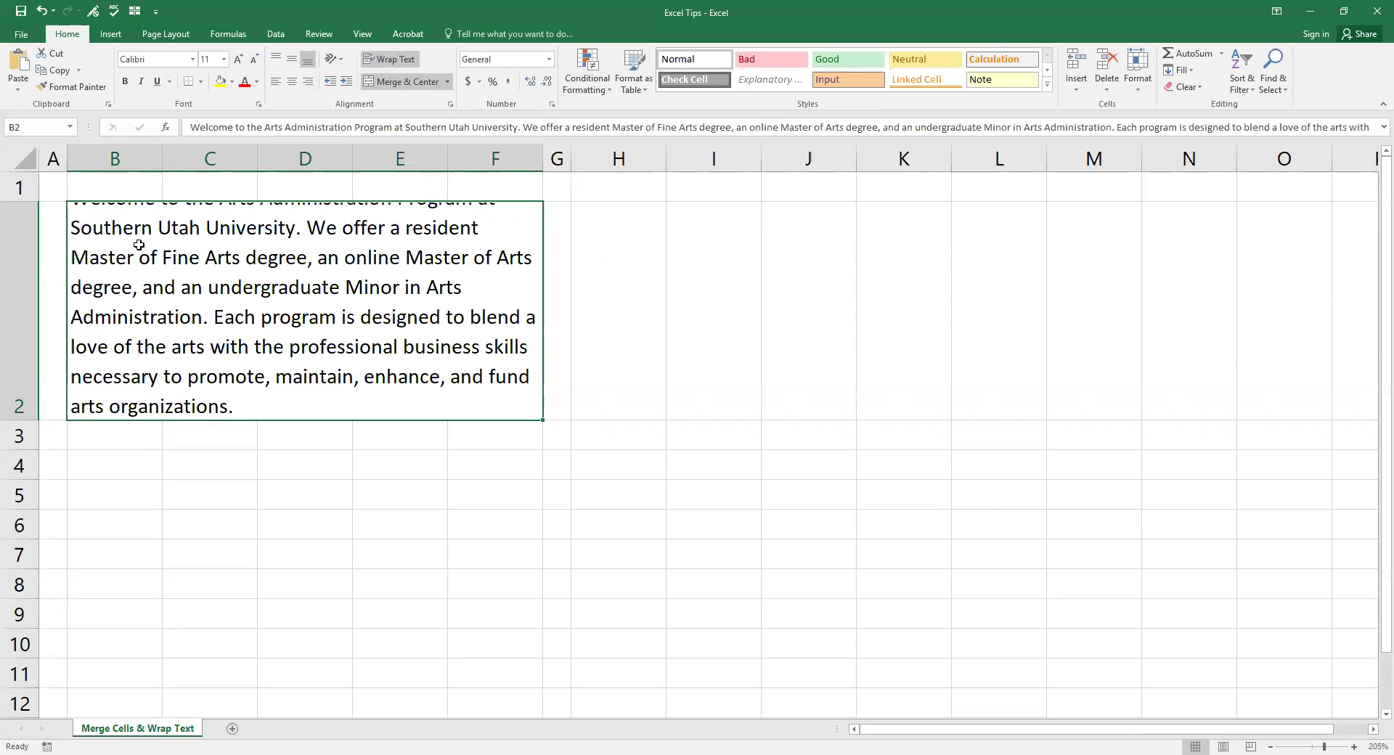
- Align the B2 paragraph to the top and left of its merged cell
{"action": "double_click", "coordinate": [118, 221]}
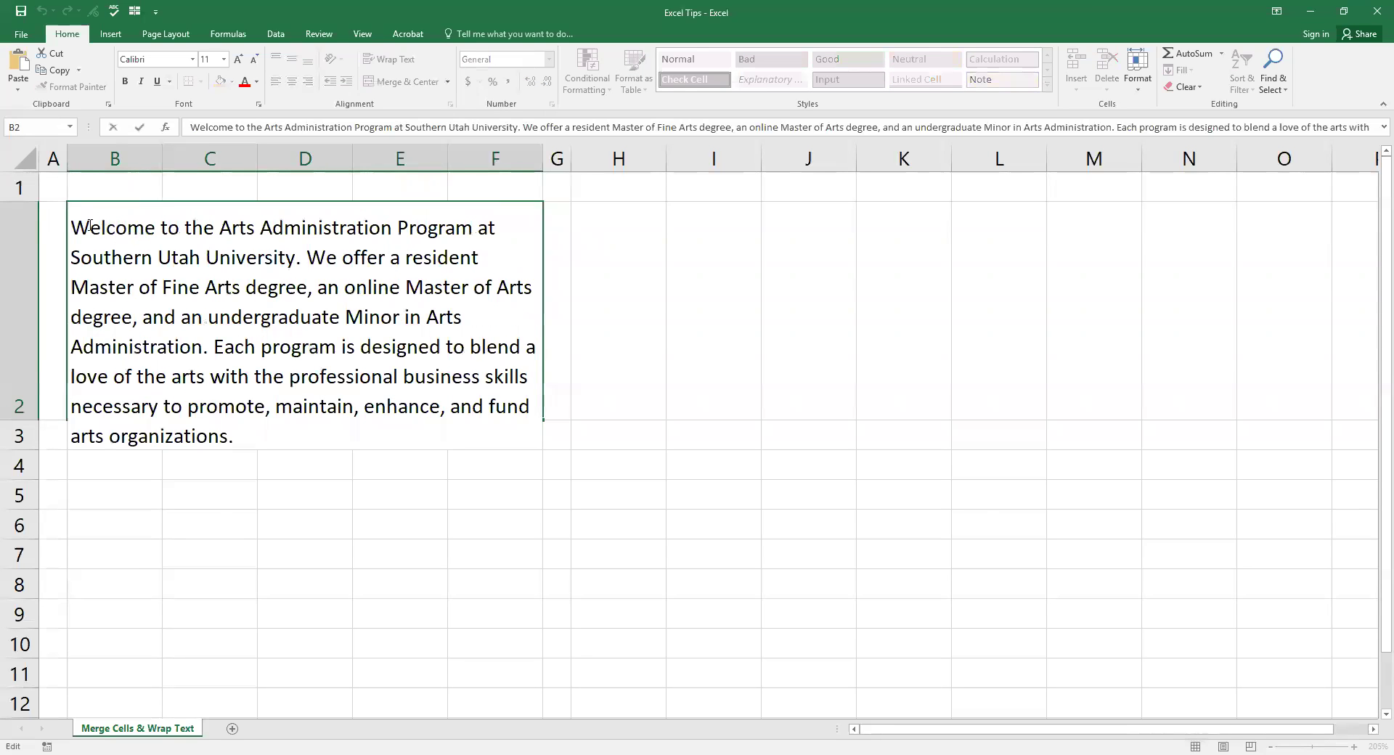
{"action": "key", "text": "Escape"}
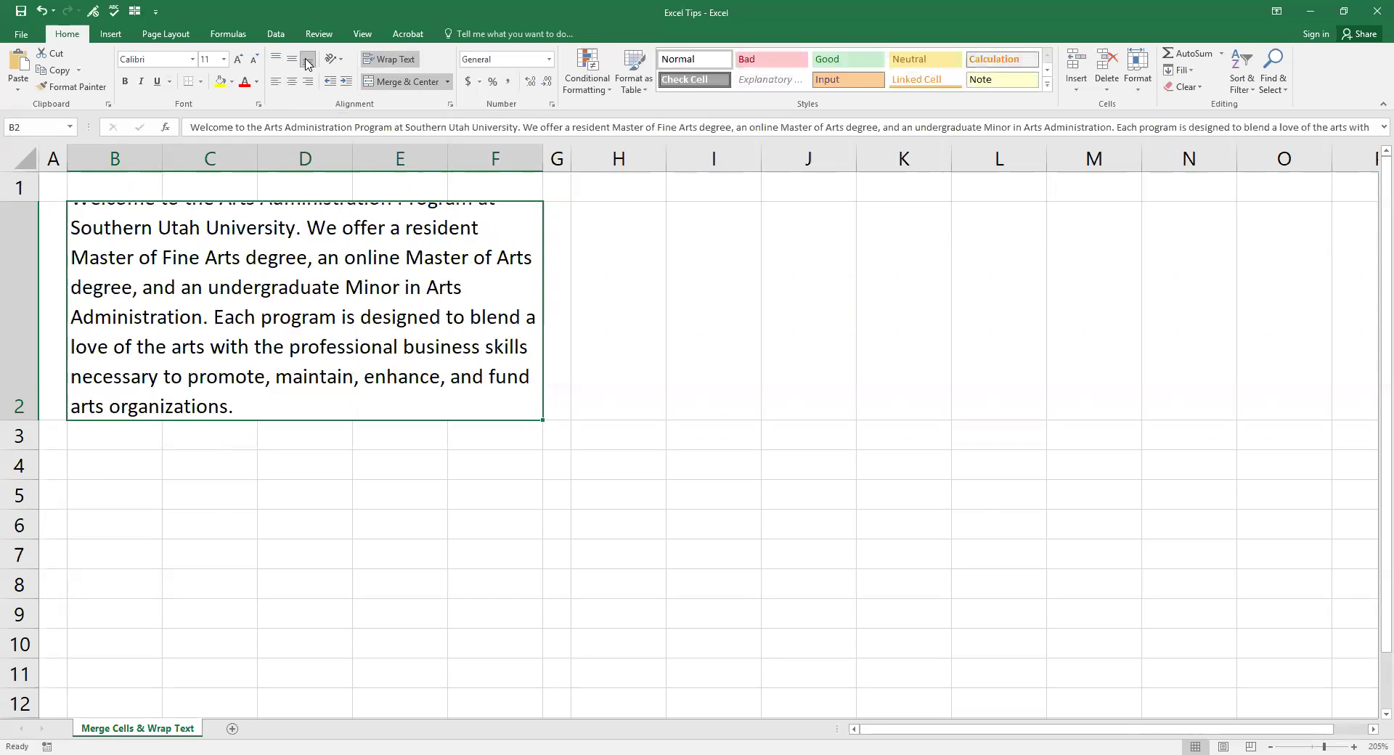
{"action": "left_click", "coordinate": [276, 59]}
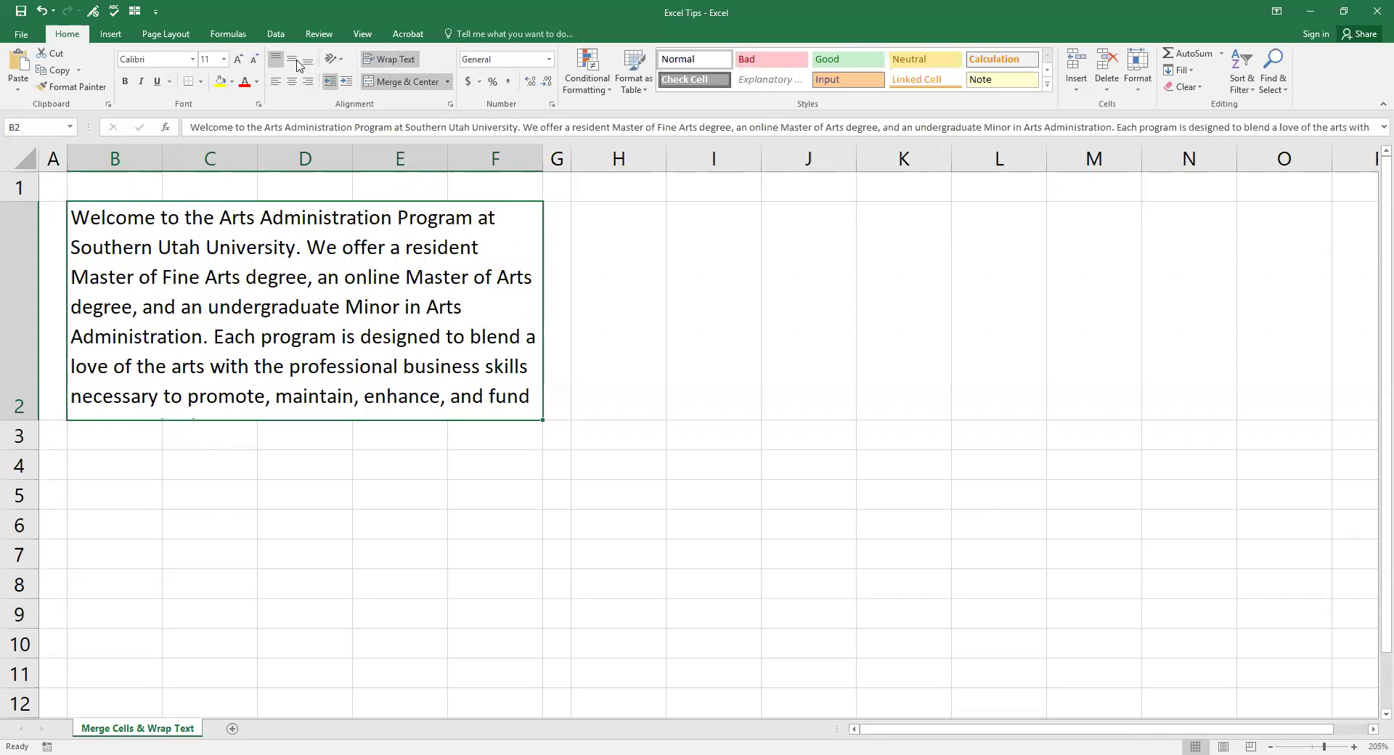
{"action": "left_click", "coordinate": [275, 81]}
- AutoFit row 2 to 125.25 points so the whole paragraph shows, then select B2
{"action": "double_click", "coordinate": [29, 420]}
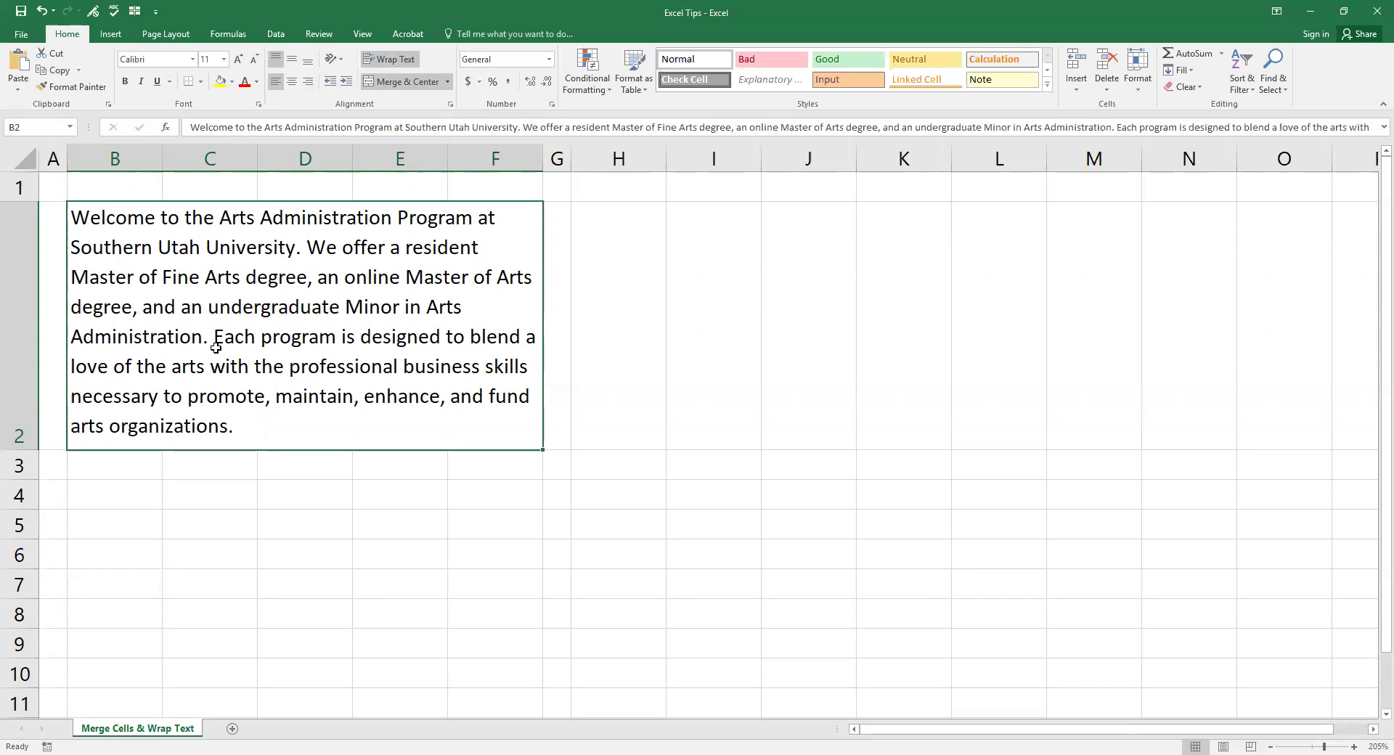
{"action": "left_click", "coordinate": [26, 464]}
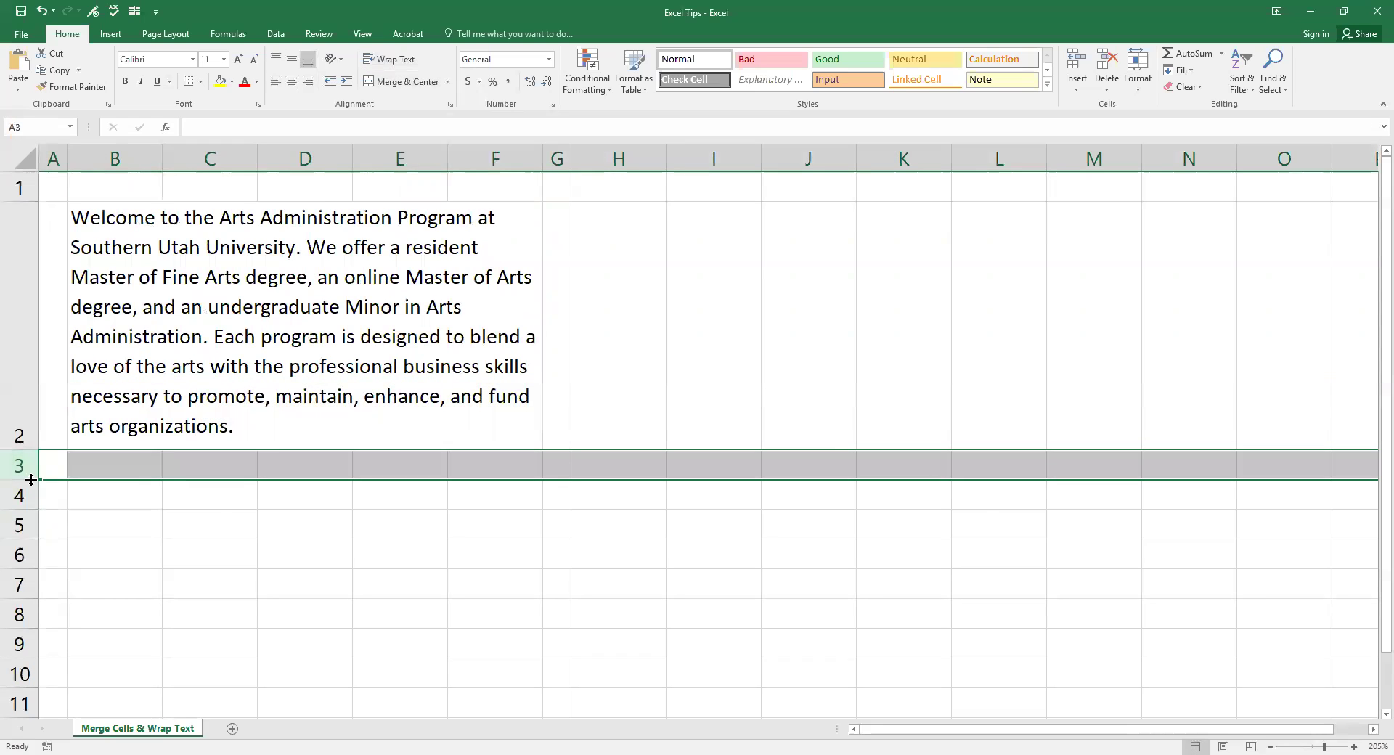
{"action": "left_click_drag", "start_coordinate": [32, 479], "coordinate": [32, 479]}
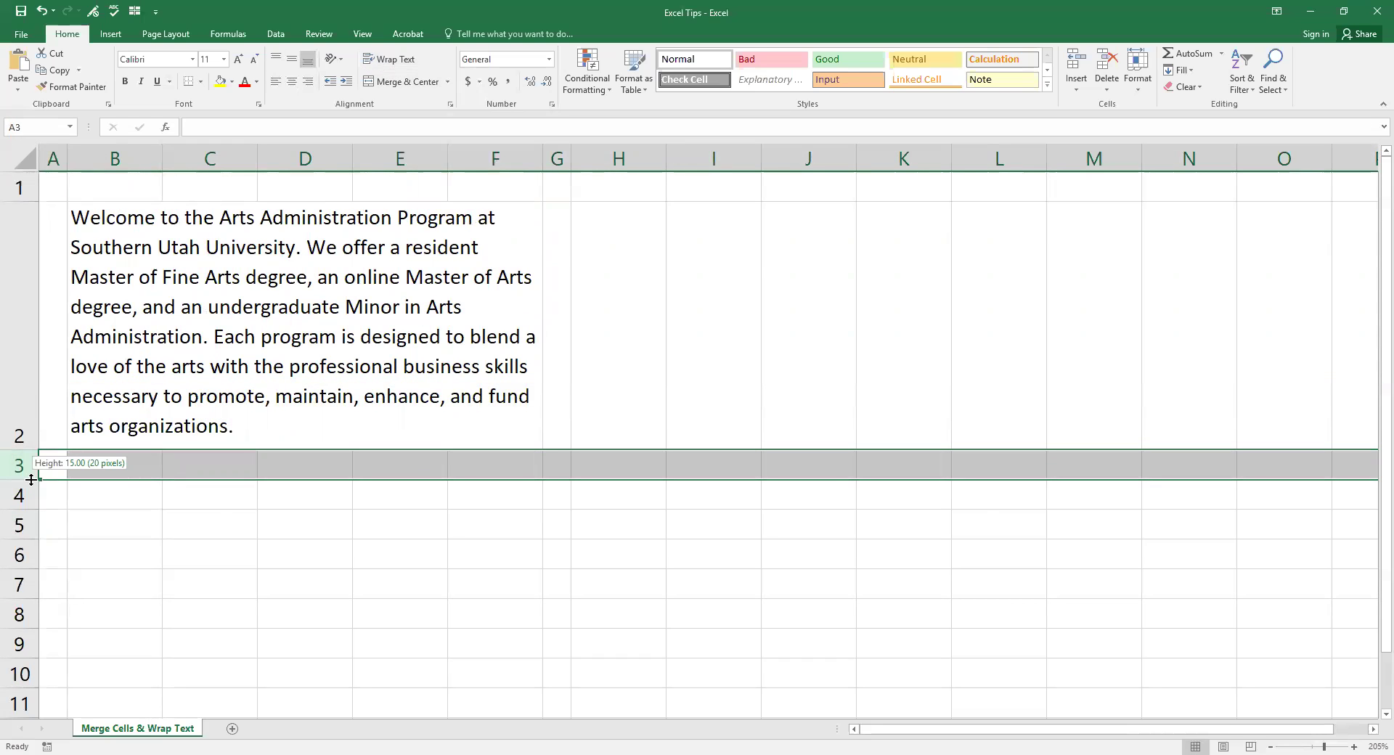
{"action": "left_click", "coordinate": [23, 328]}
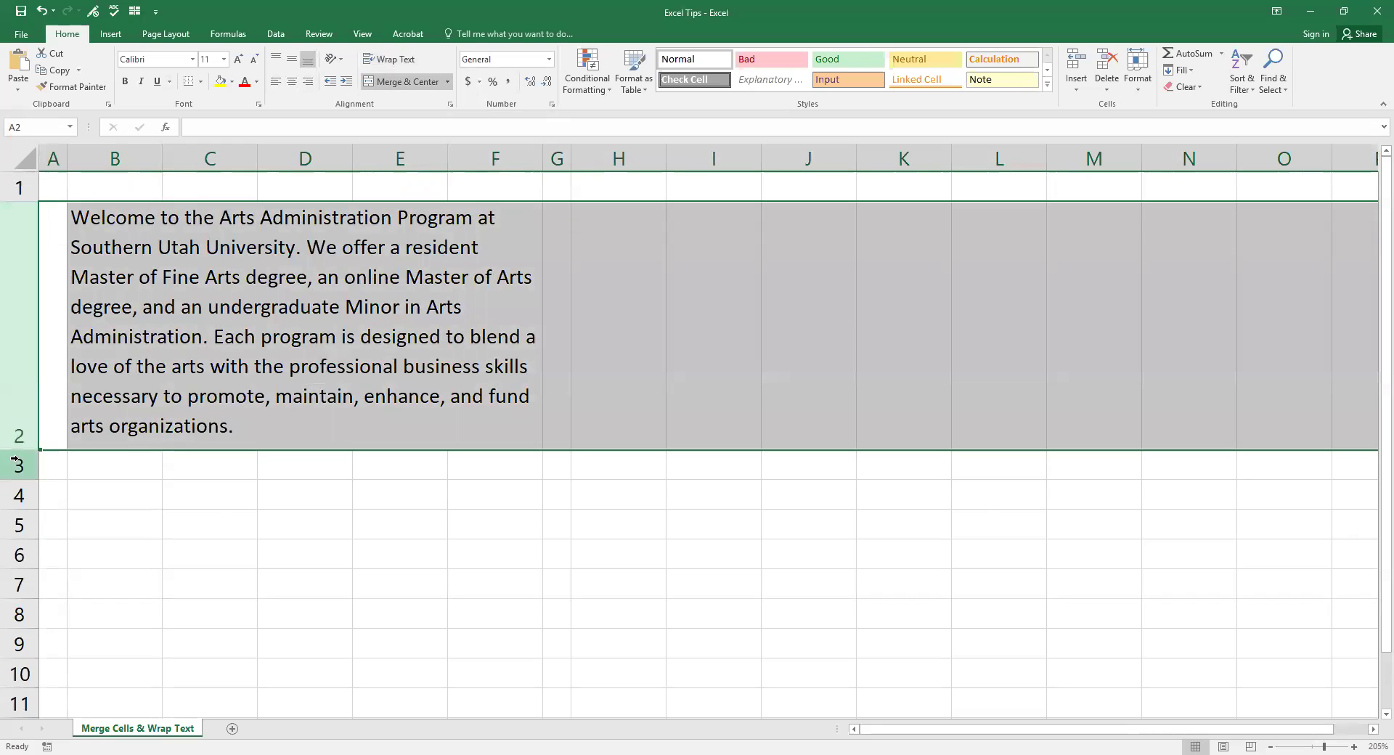
{"action": "left_click_drag", "start_coordinate": [26, 449], "coordinate": [26, 449]}
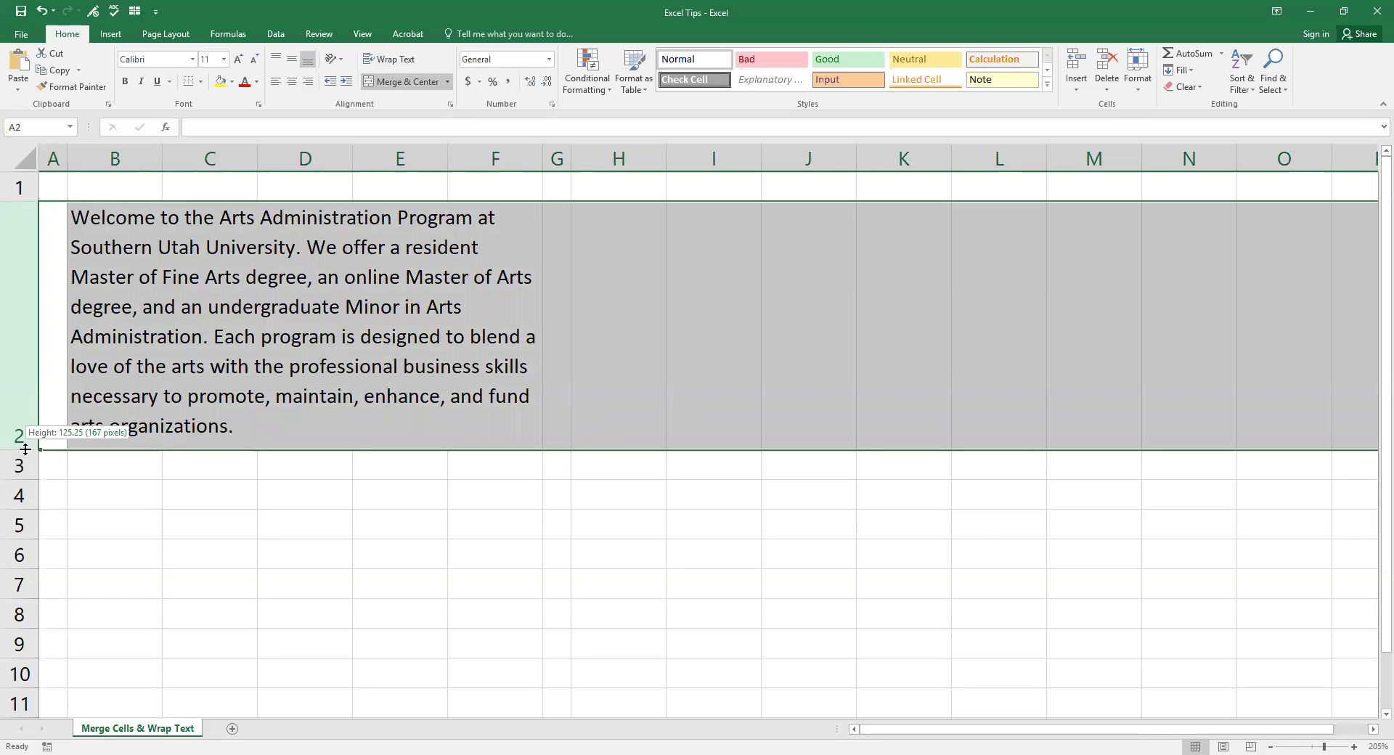
{"action": "left_click_drag", "start_coordinate": [26, 450], "coordinate": [26, 449]}
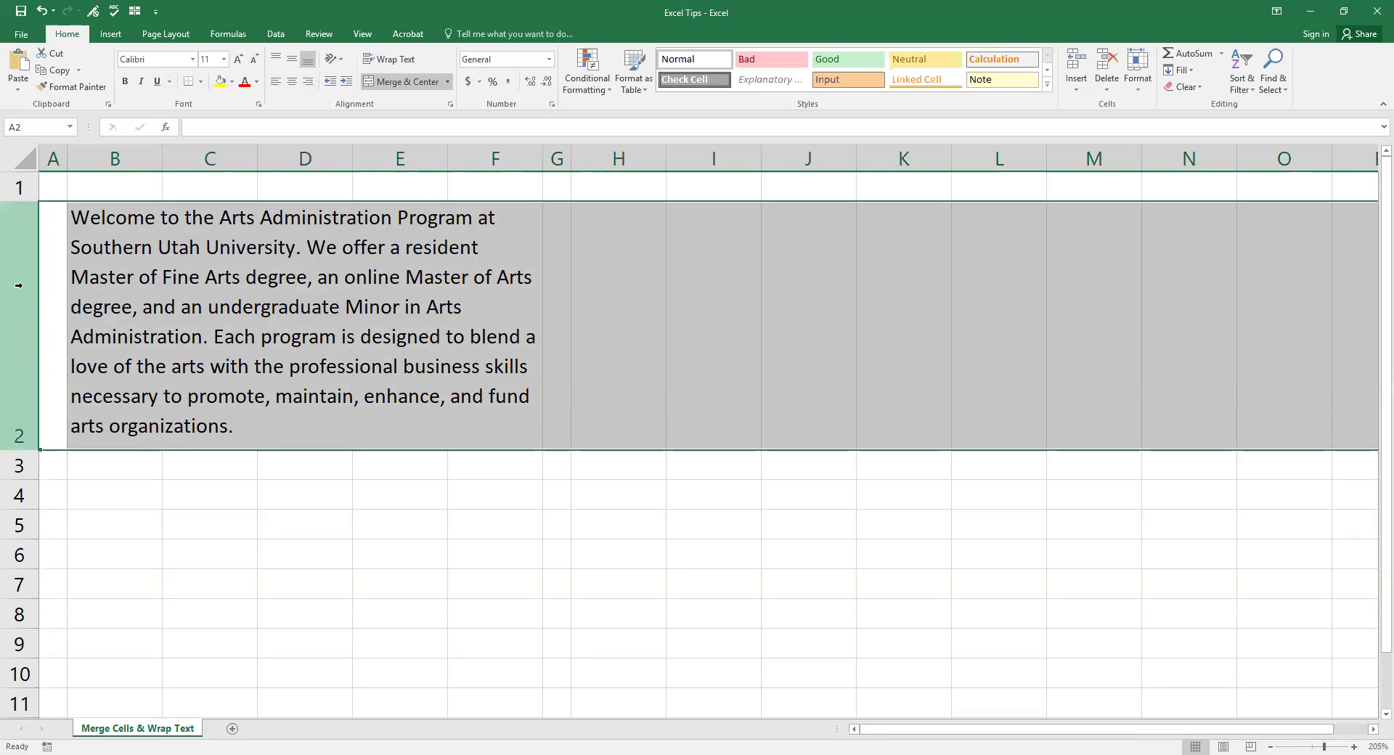
{"action": "left_click", "coordinate": [86, 290]}
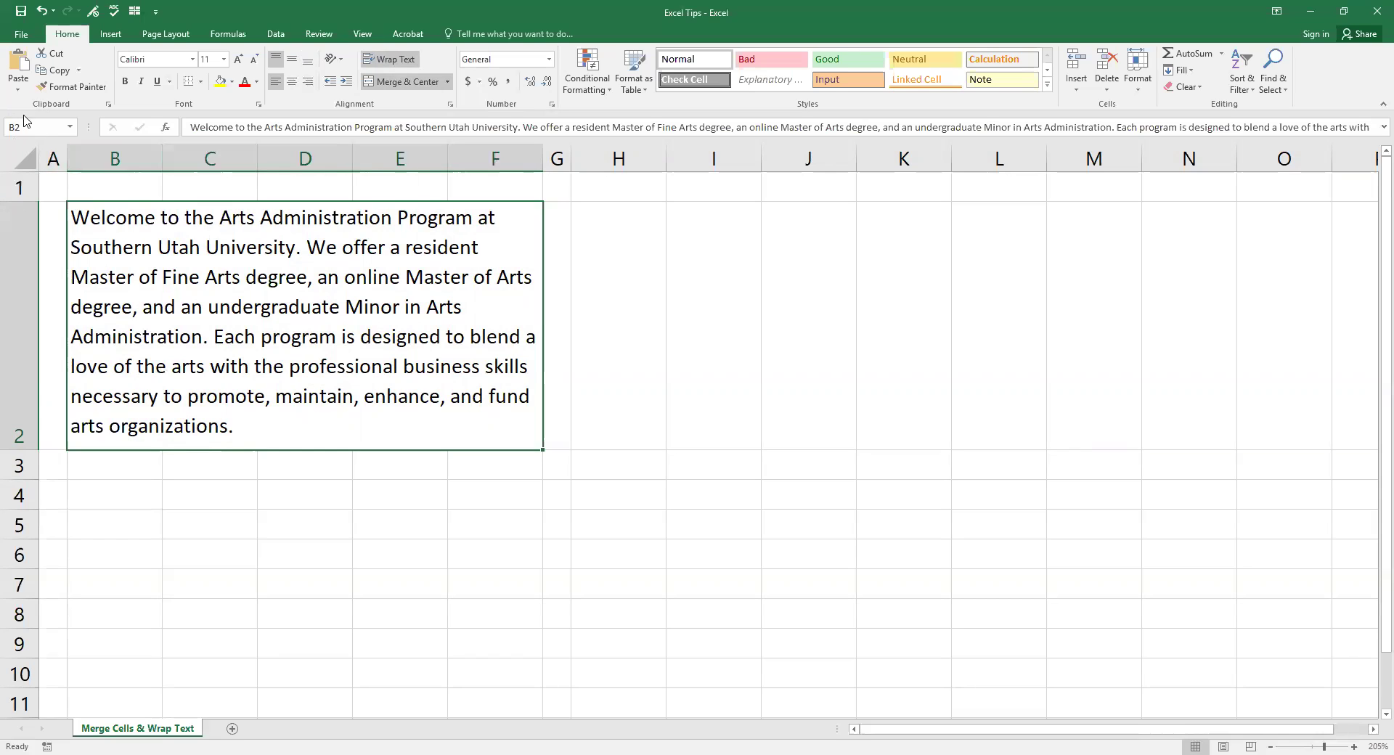
{"action": "left_click", "coordinate": [625, 336]}
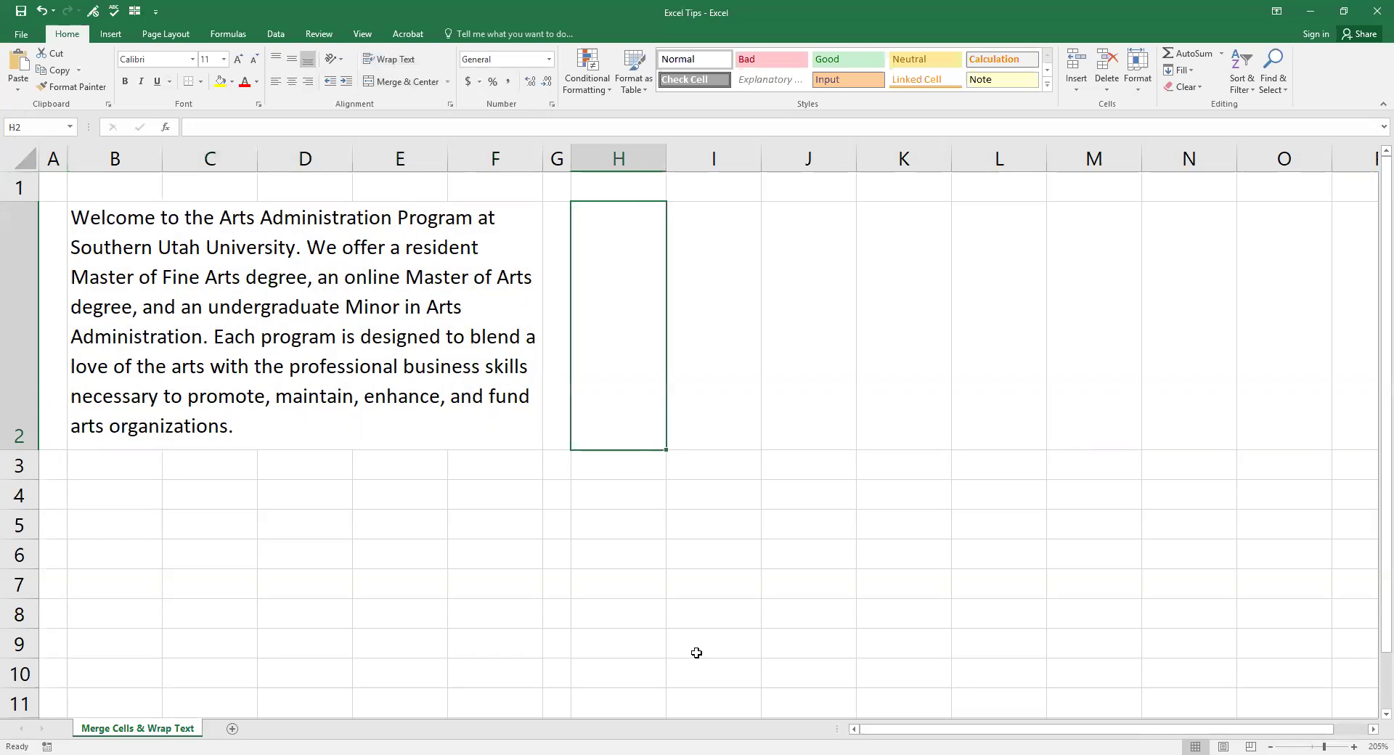
{"action": "type", "text": "="}
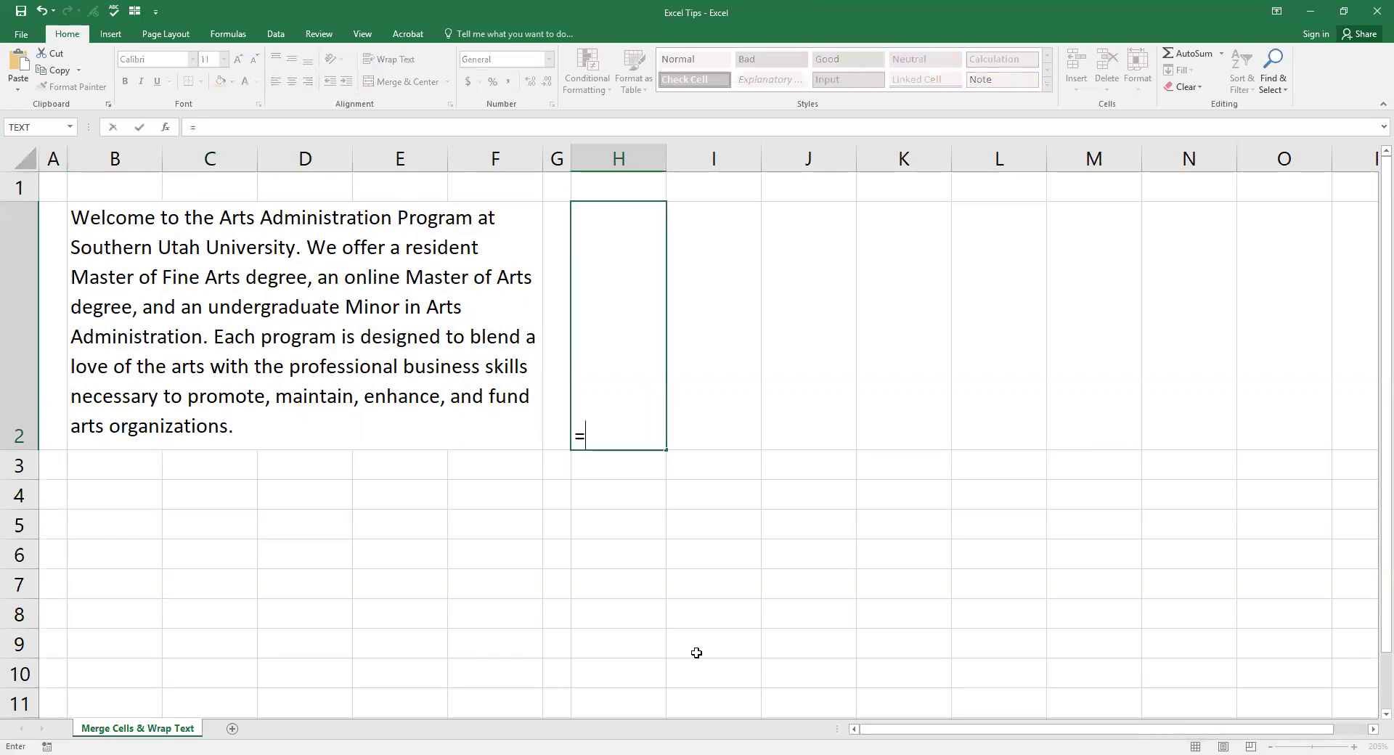
{"action": "left_click", "coordinate": [244, 309]}
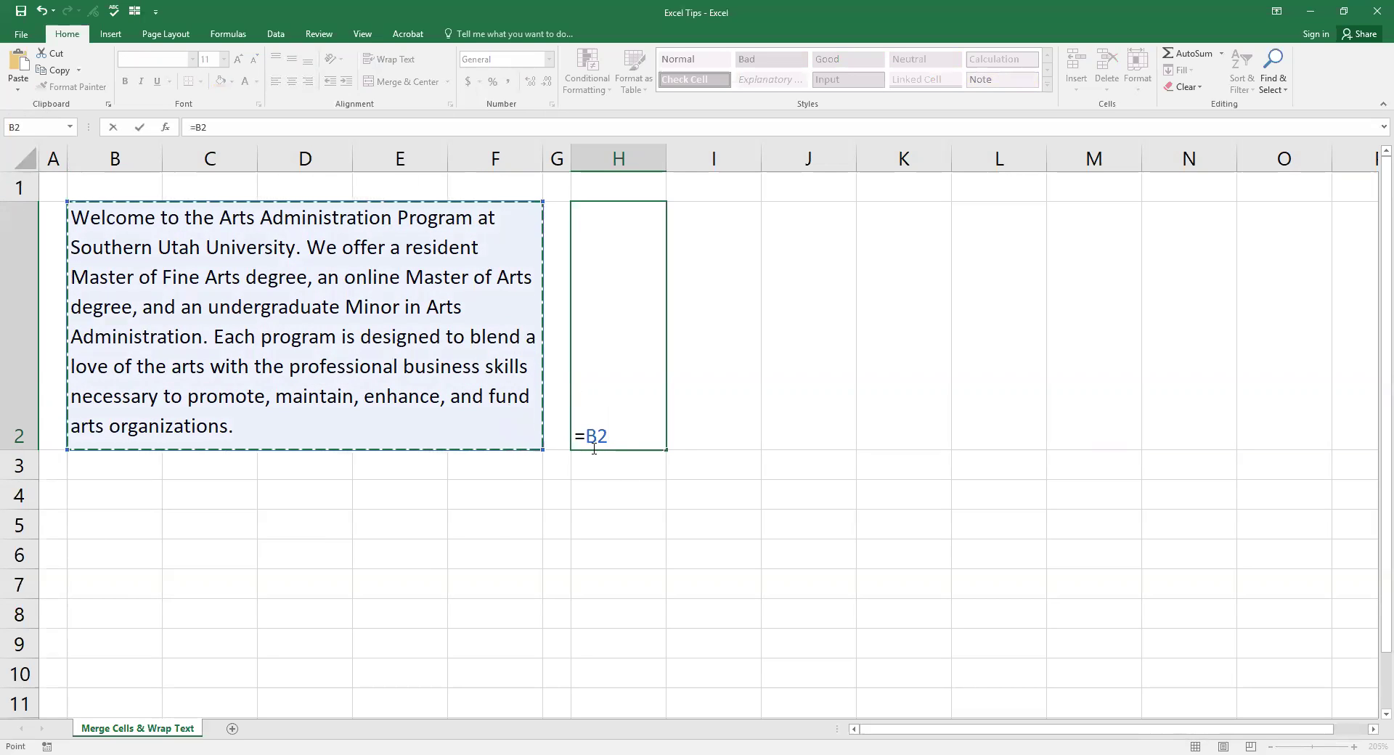
{"action": "key", "text": "ctrl+Return"}
{"action": "key", "text": "Escape"}
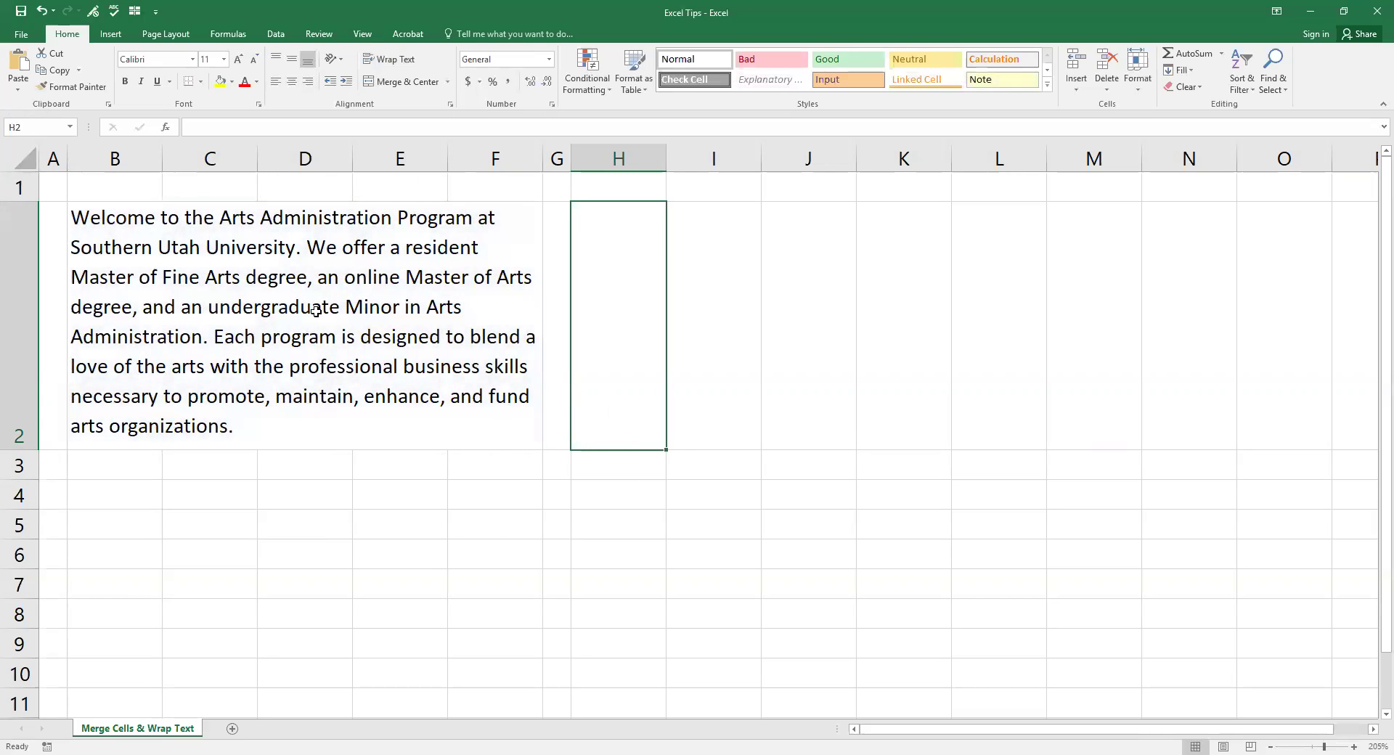
{"action": "left_click", "coordinate": [141, 234]}
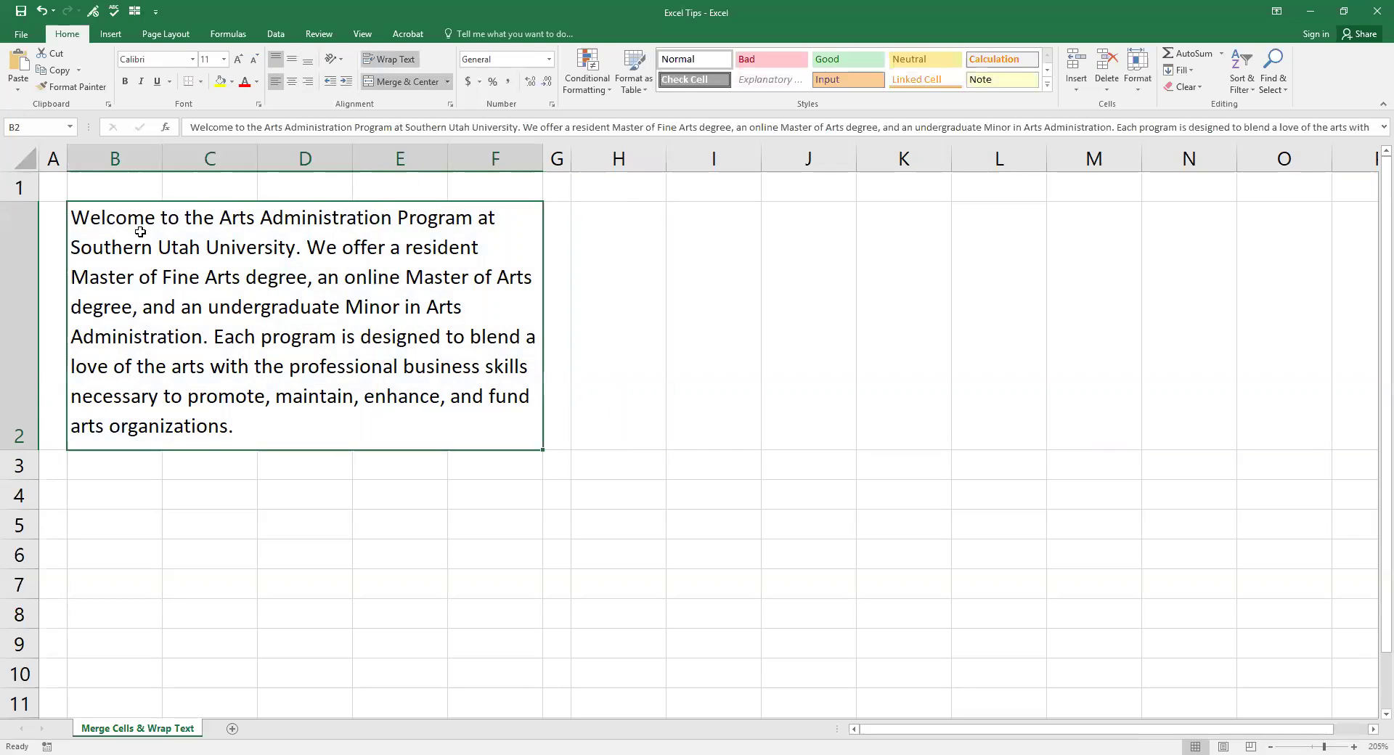
- Paste a copy of the B2 paragraph into cell B4 as one long line
{"action": "double_click", "coordinate": [276, 428]}
{"action": "left_click_drag", "start_coordinate": [293, 429], "coordinate": [64, 224]}
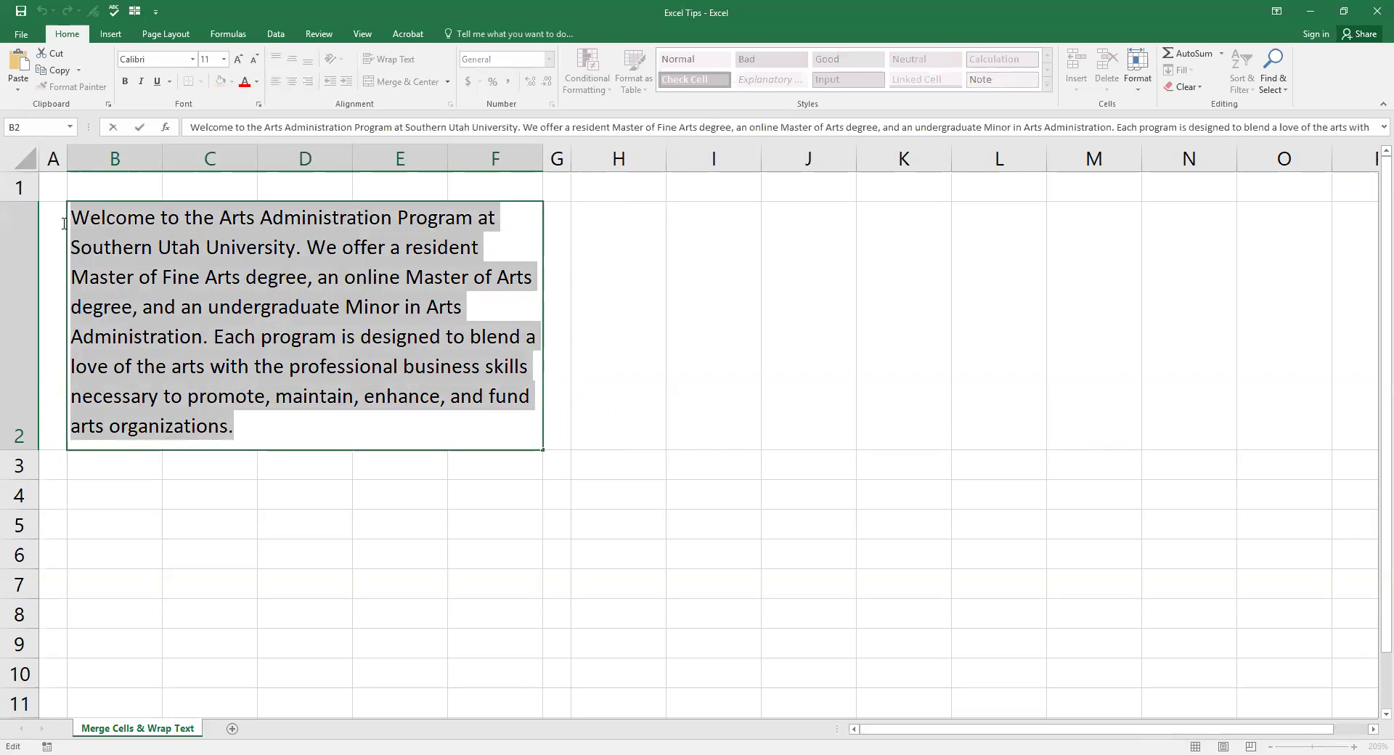
{"action": "key", "text": "Escape"}
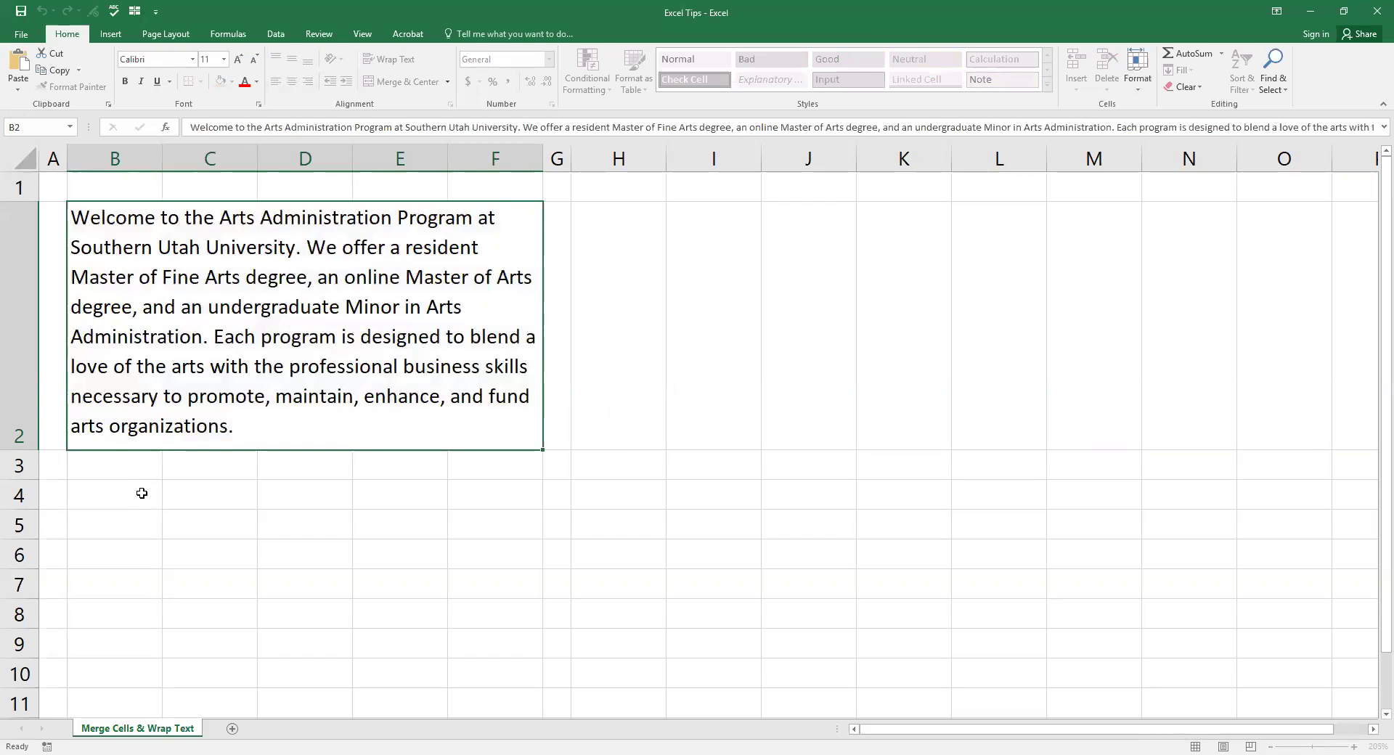
{"action": "left_click", "coordinate": [135, 496]}
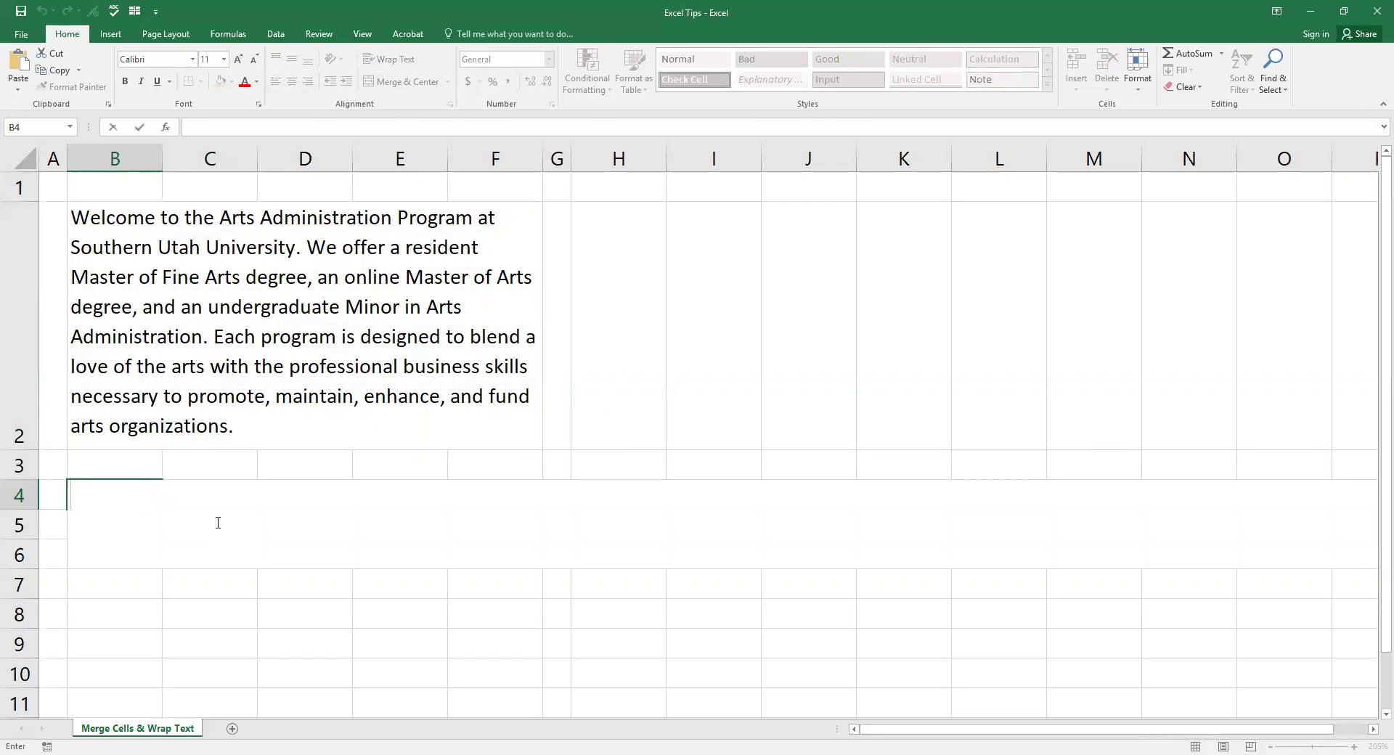
{"action": "key", "text": "ctrl+v"}
{"action": "key", "text": "Return"}
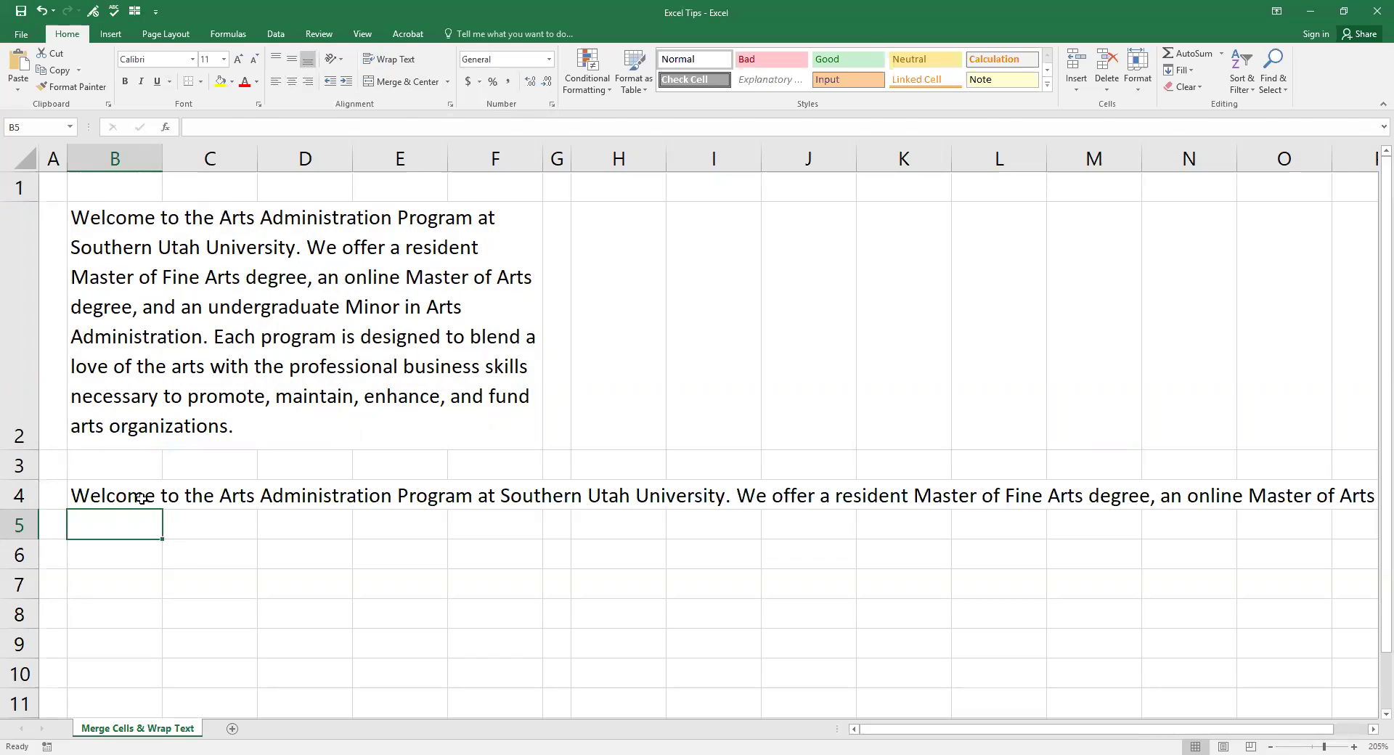
- Merge Across B4:F4 to clip the second copy at column F, then select B4:F12
{"action": "left_click_drag", "start_coordinate": [141, 498], "coordinate": [490, 499]}
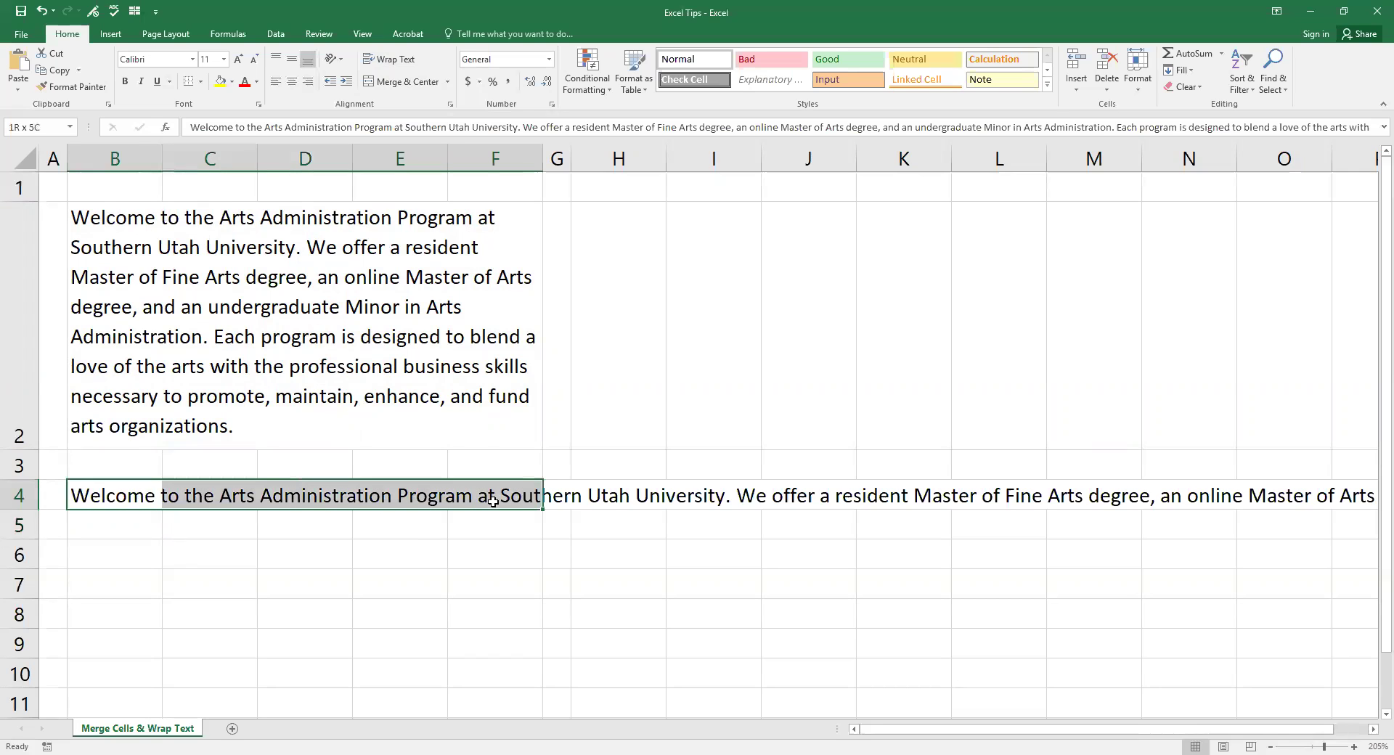
{"action": "left_click", "coordinate": [449, 81]}
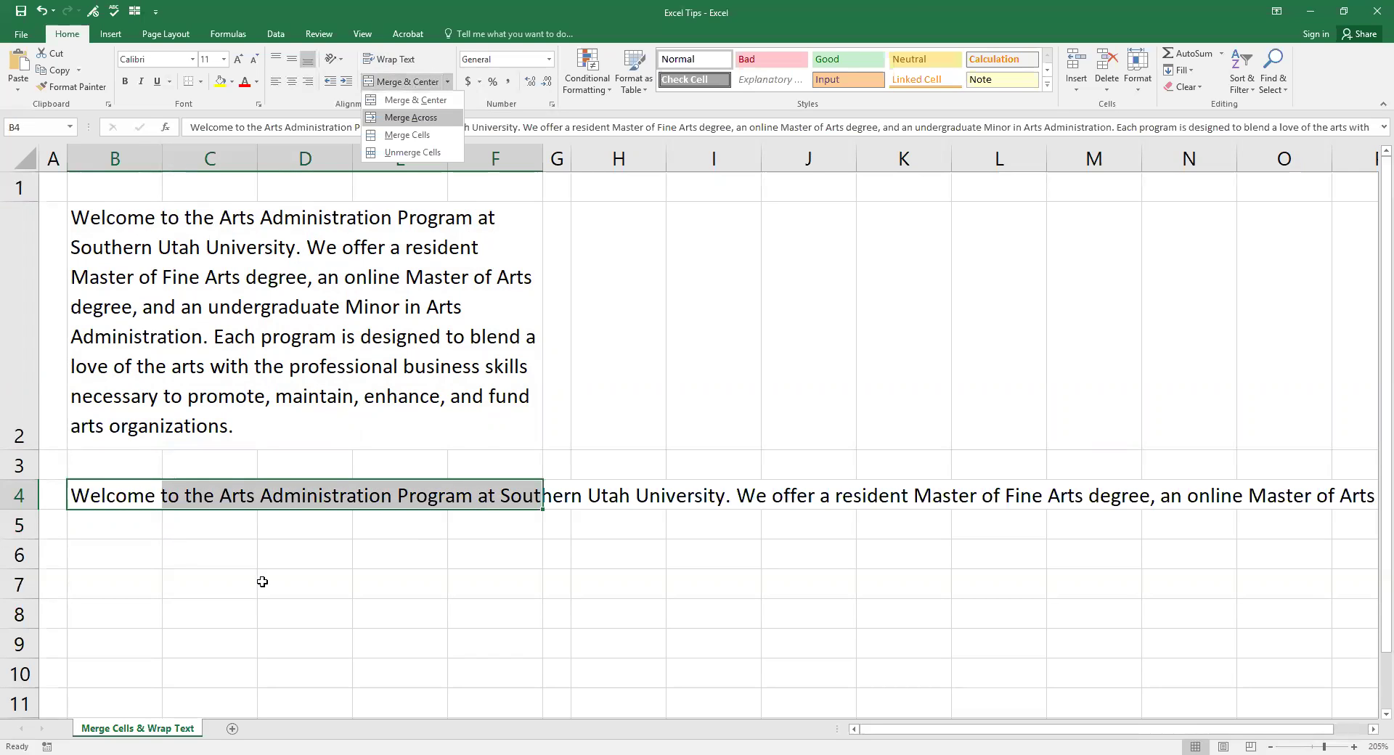
{"action": "key", "text": "Return"}
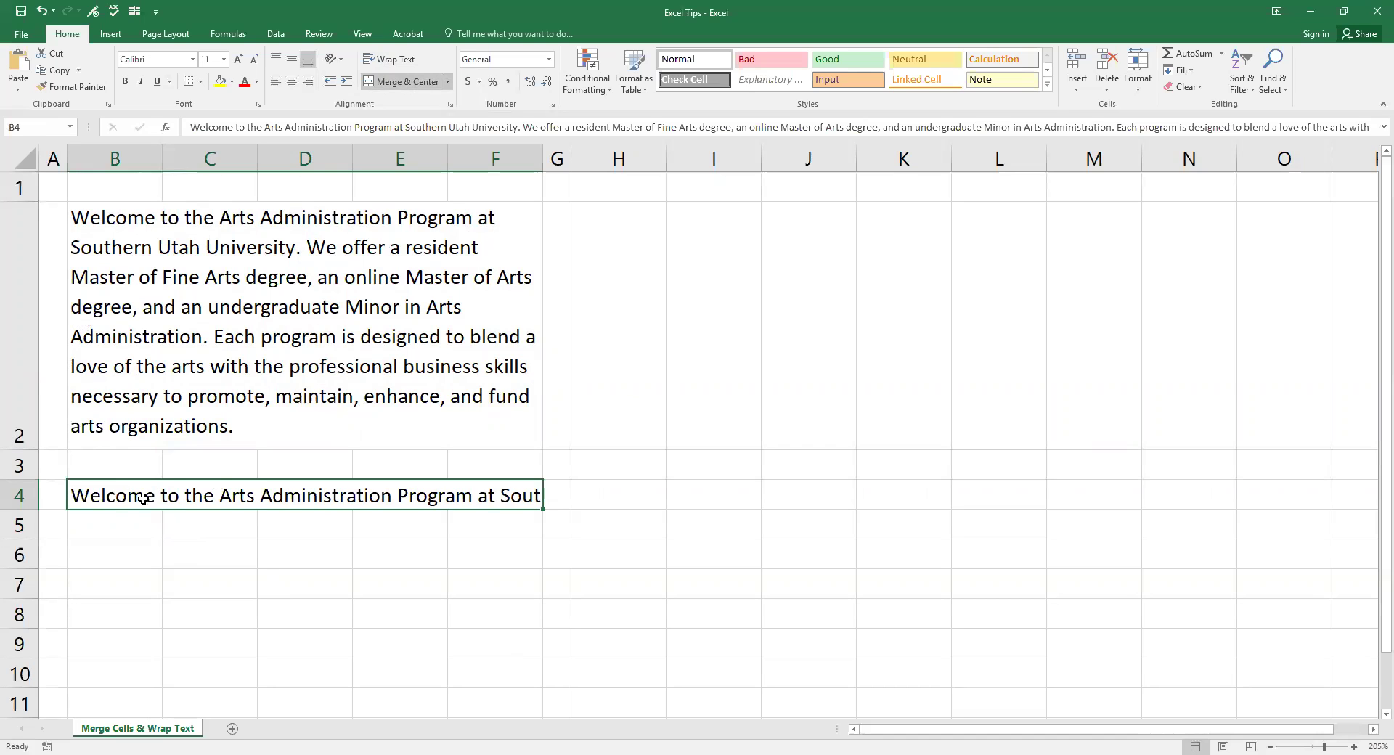
{"action": "left_click_drag", "start_coordinate": [144, 499], "coordinate": [384, 736]}
{"action": "scroll", "coordinate": [384, 432], "scroll_direction": "up", "scroll_amount": 1}
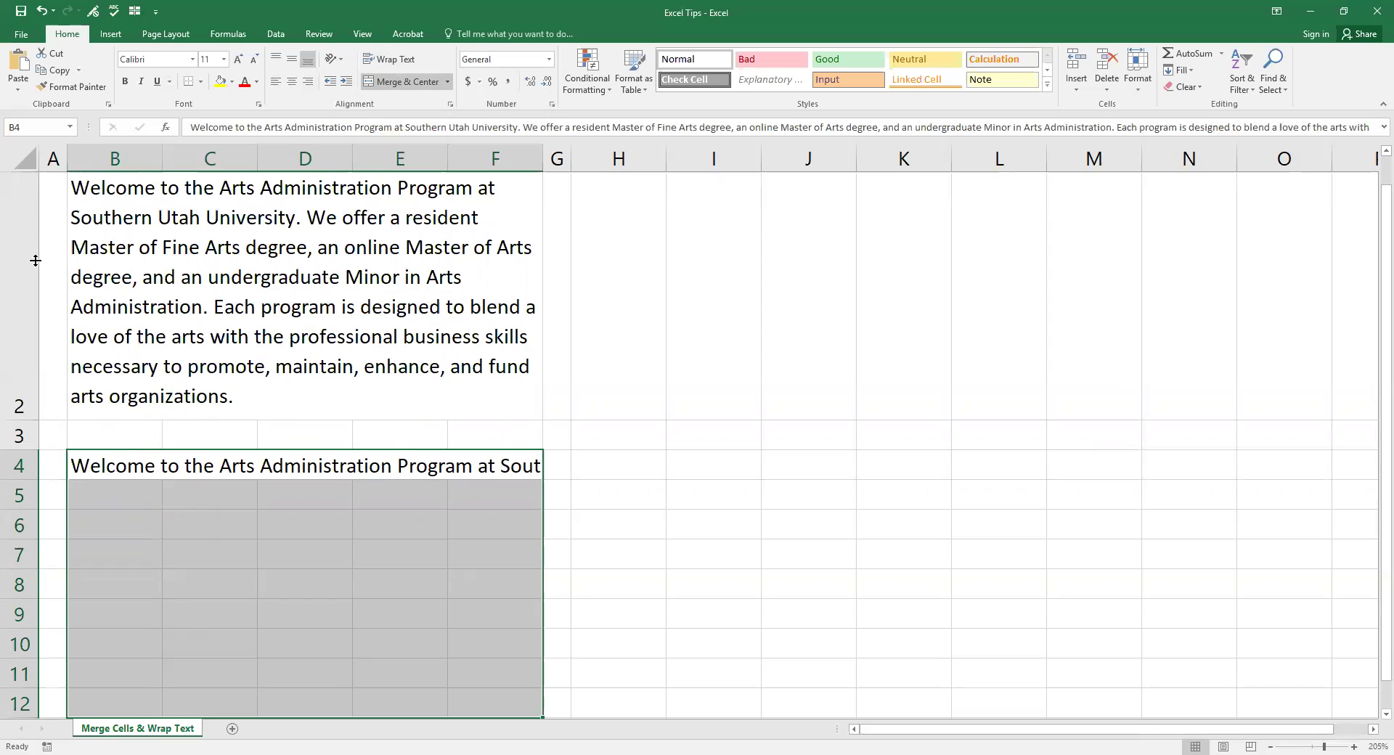
- Shorten row 2, then try Merge Across on B4:F12 and undo it
{"action": "left_click_drag", "start_coordinate": [35, 260], "coordinate": [36, 262]}
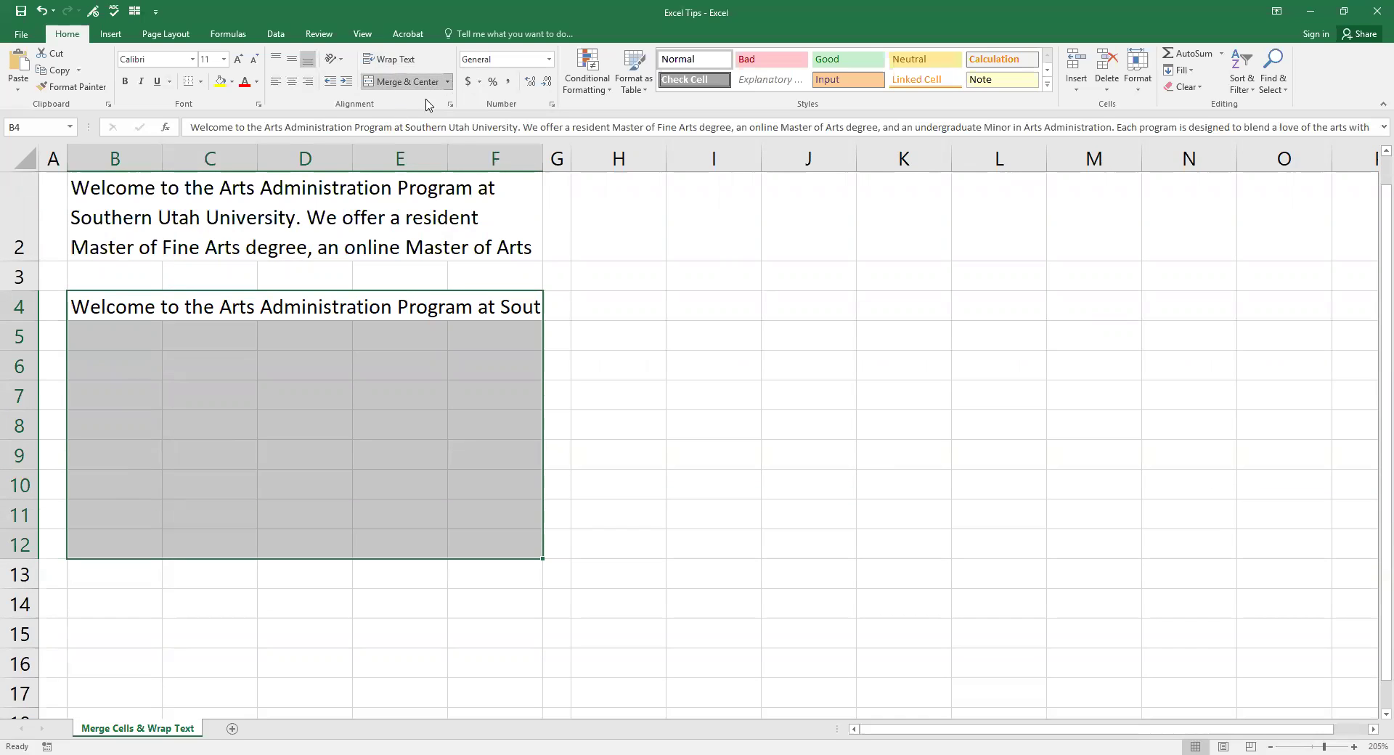
{"action": "left_click", "coordinate": [447, 82]}
{"action": "left_click", "coordinate": [428, 119]}
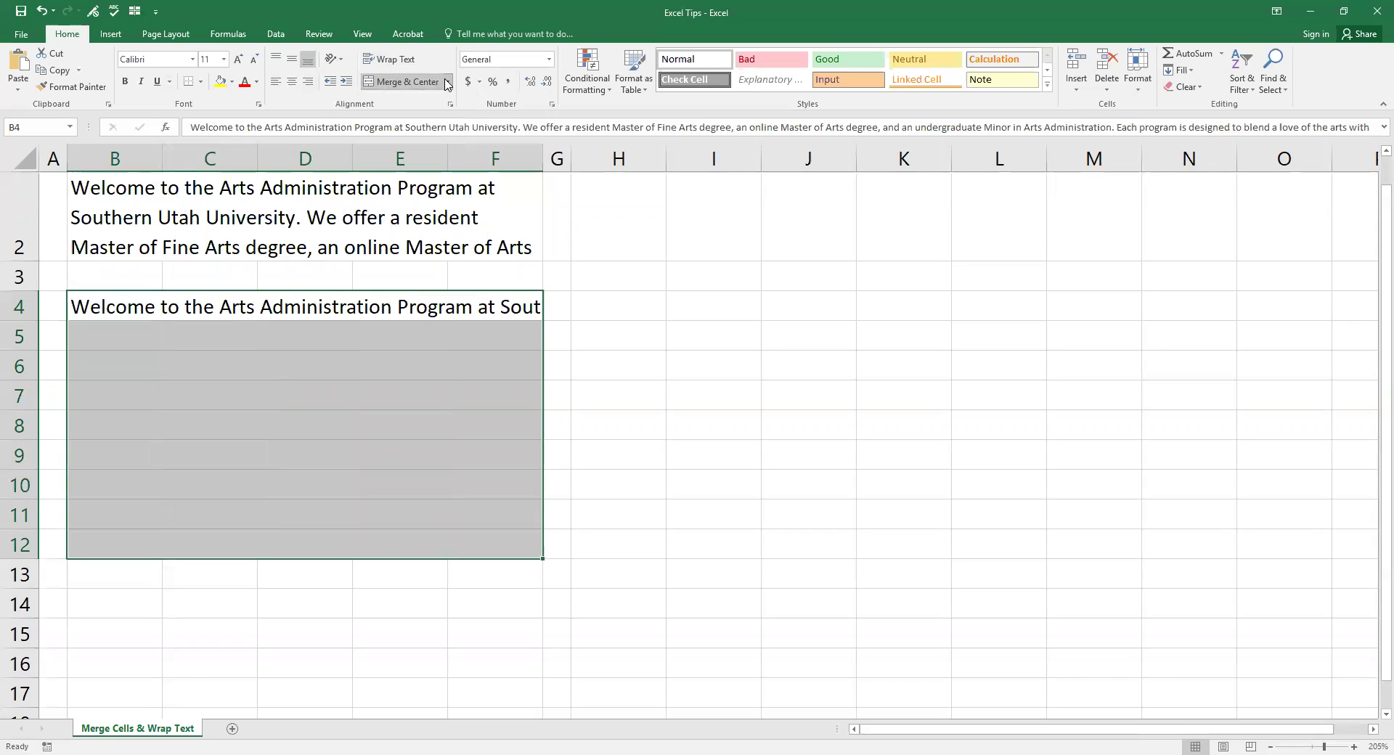
{"action": "left_click", "coordinate": [448, 81]}
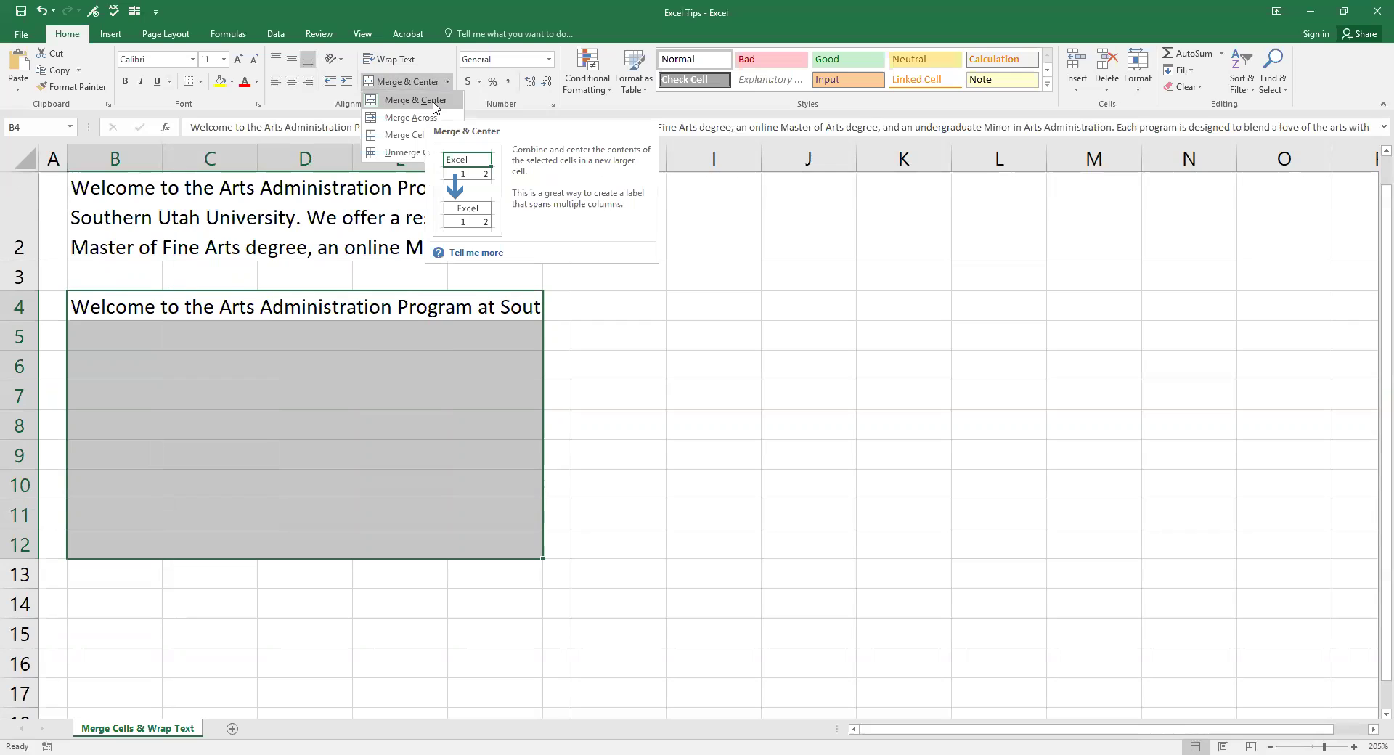
{"action": "left_click", "coordinate": [434, 107]}
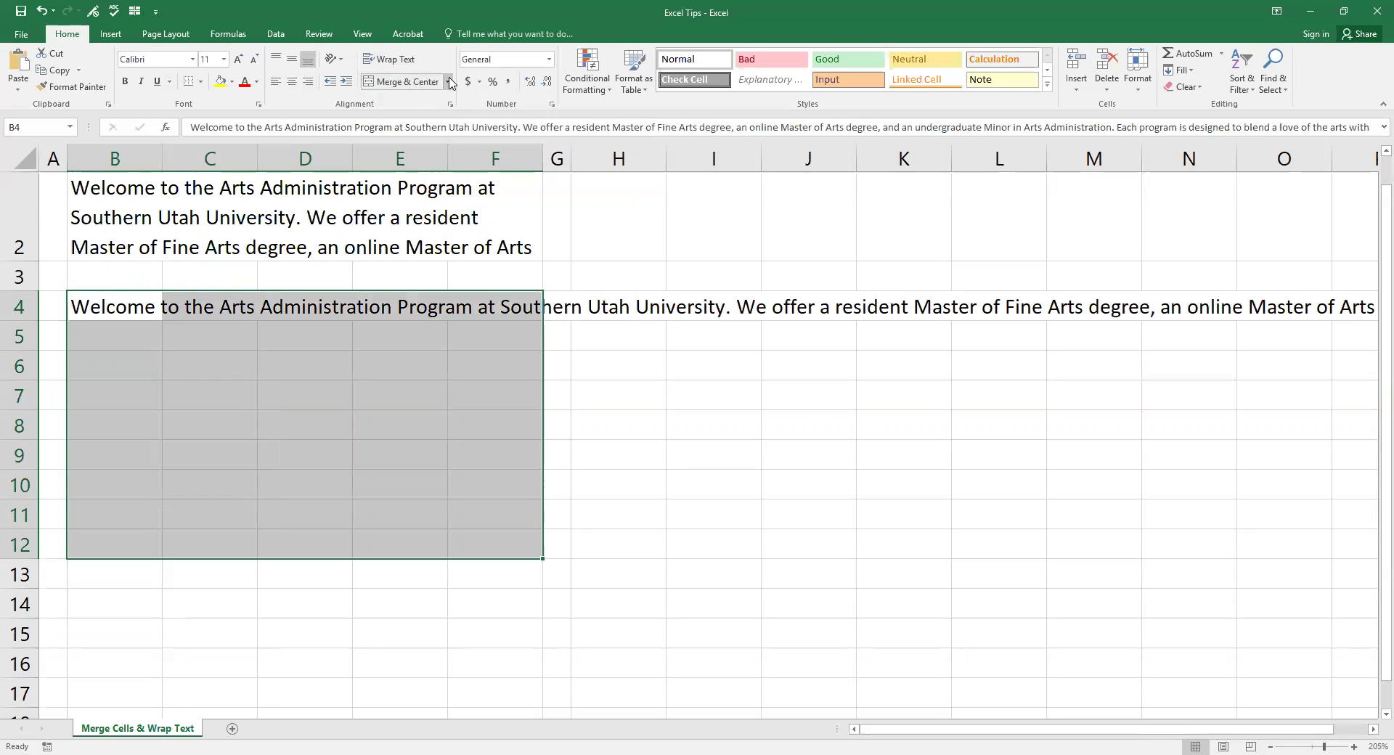
- Merge B4:F12 into one cell, wrap the paragraph, and align it top-left
{"action": "left_click", "coordinate": [447, 81]}
{"action": "left_click", "coordinate": [434, 107]}
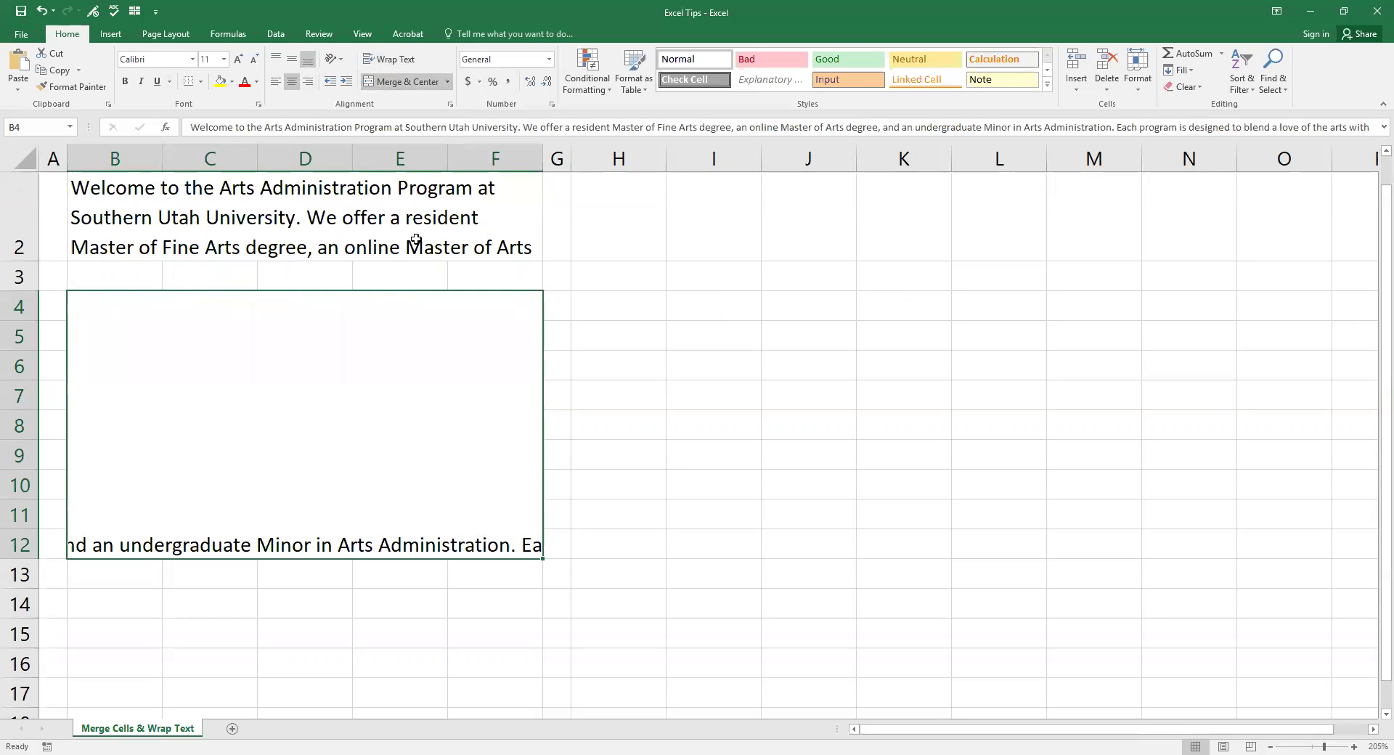
{"action": "left_click", "coordinate": [416, 69]}
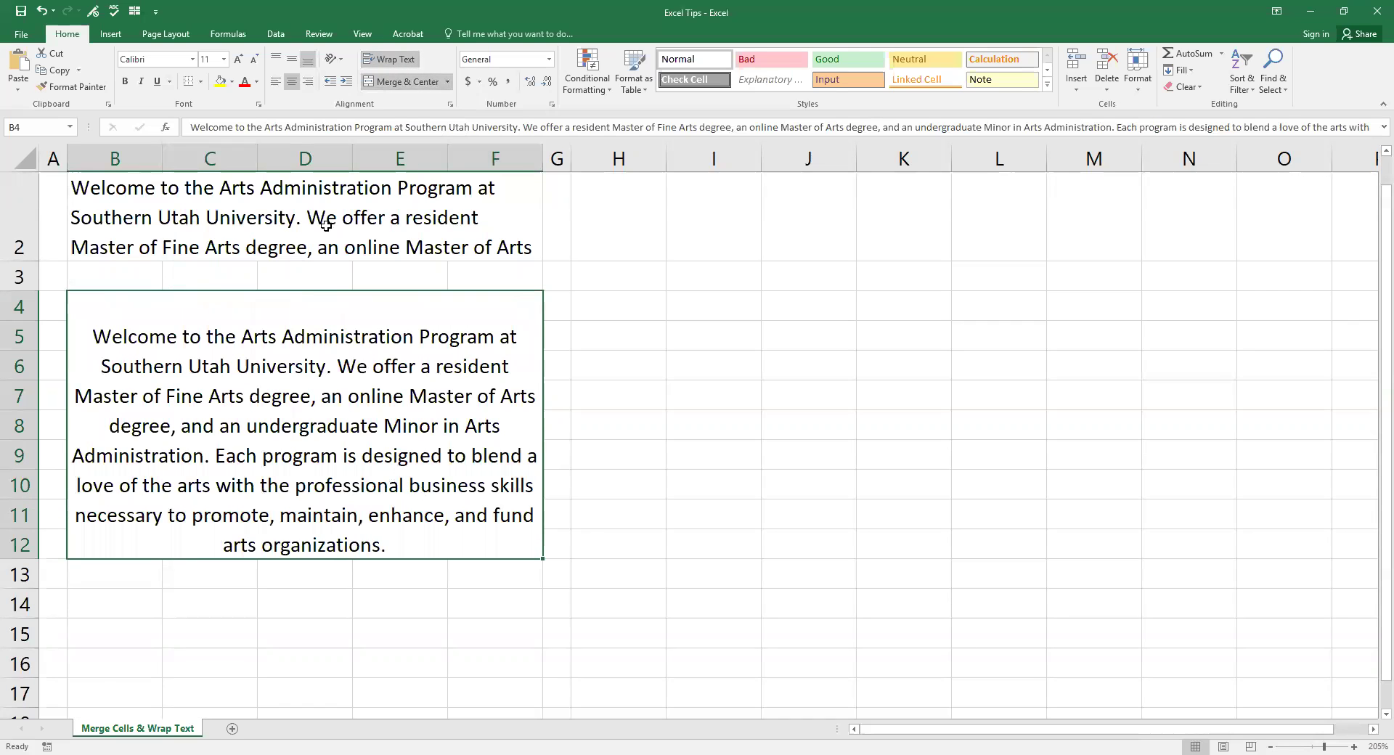
{"action": "left_click", "coordinate": [275, 82]}
{"action": "left_click", "coordinate": [276, 59]}
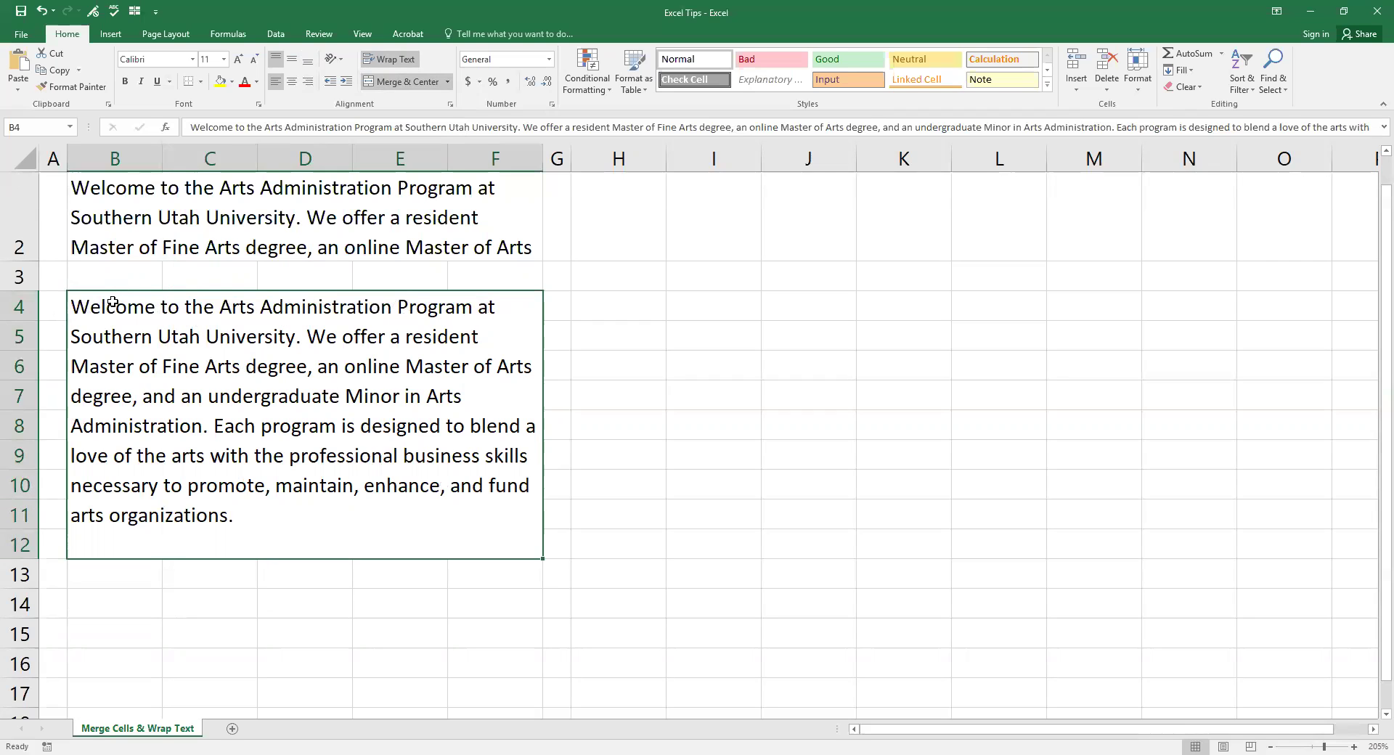
{"action": "left_click", "coordinate": [625, 548]}
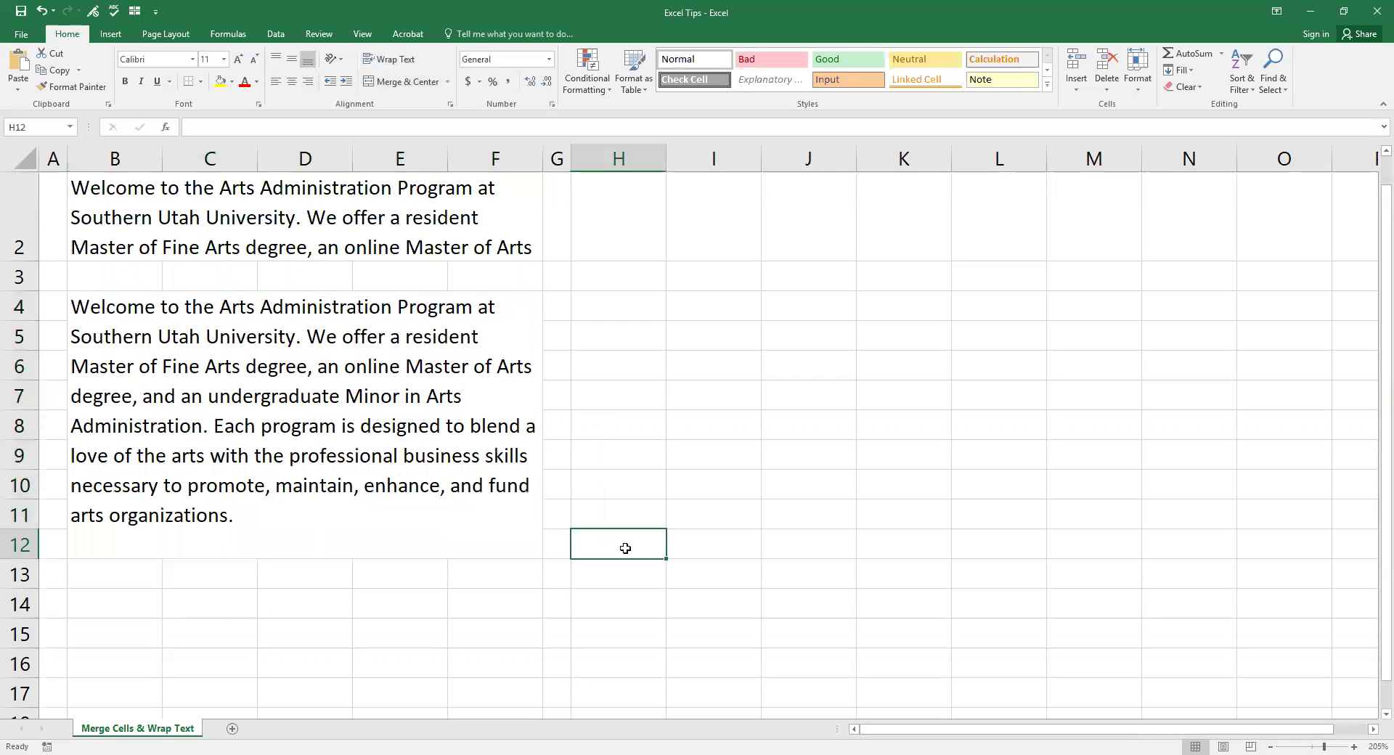
{"action": "type", "text": "="}
{"action": "key", "text": "Left"}
{"action": "key", "text": "Left"}
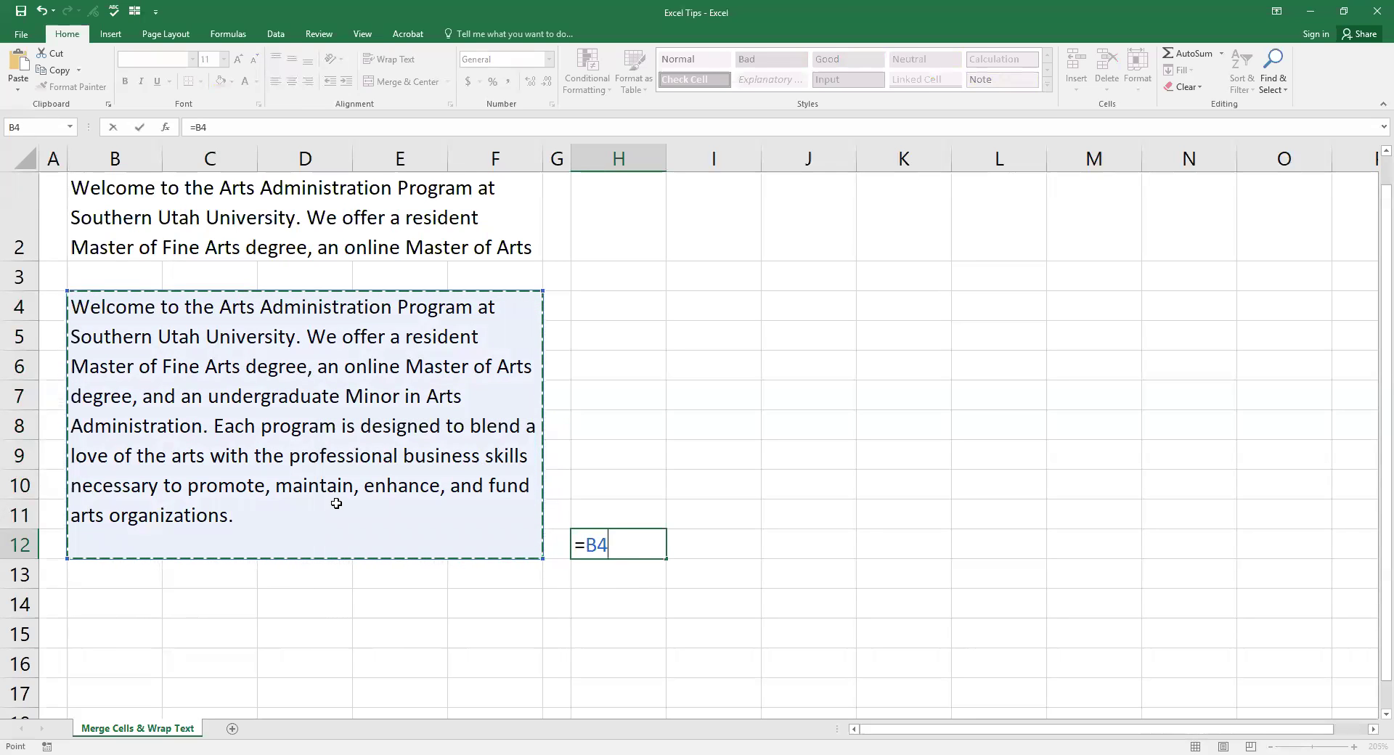
{"action": "key", "text": "Escape"}
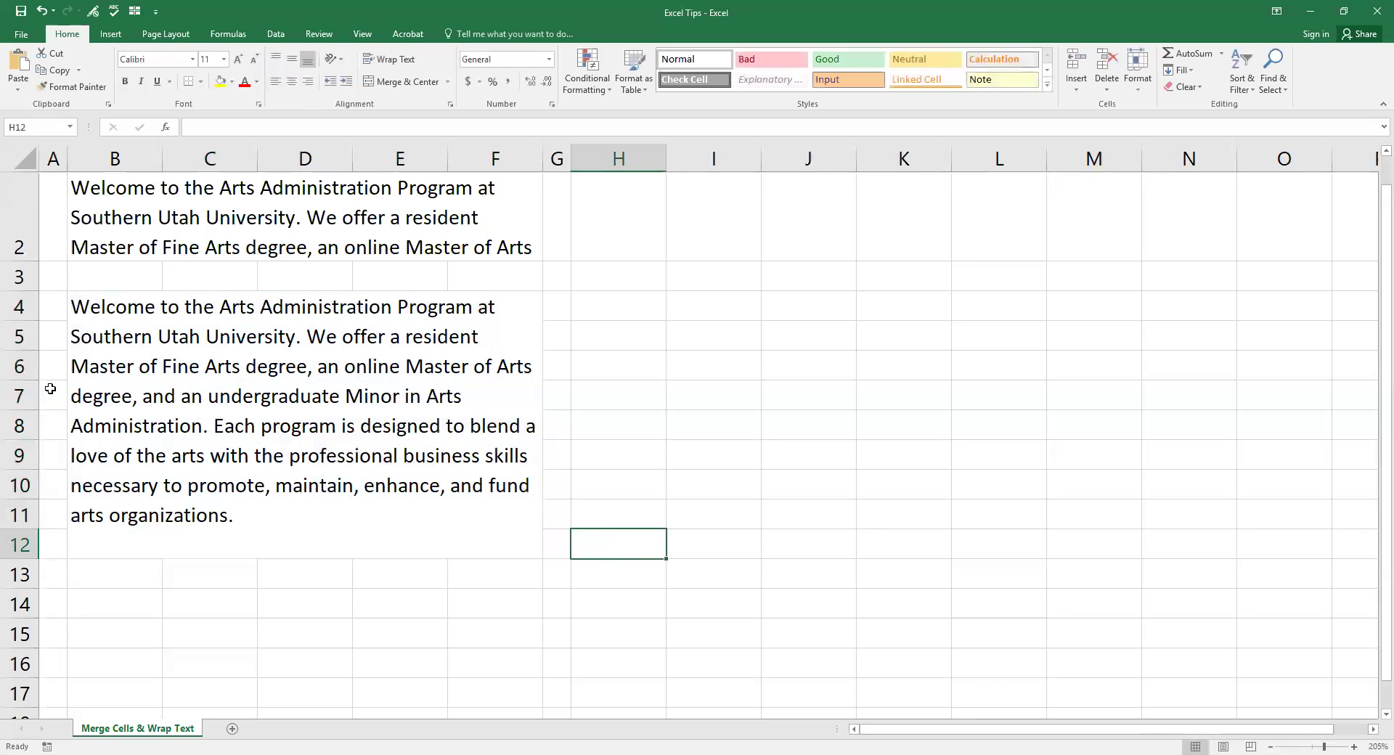
{"action": "left_click", "coordinate": [50, 392]}
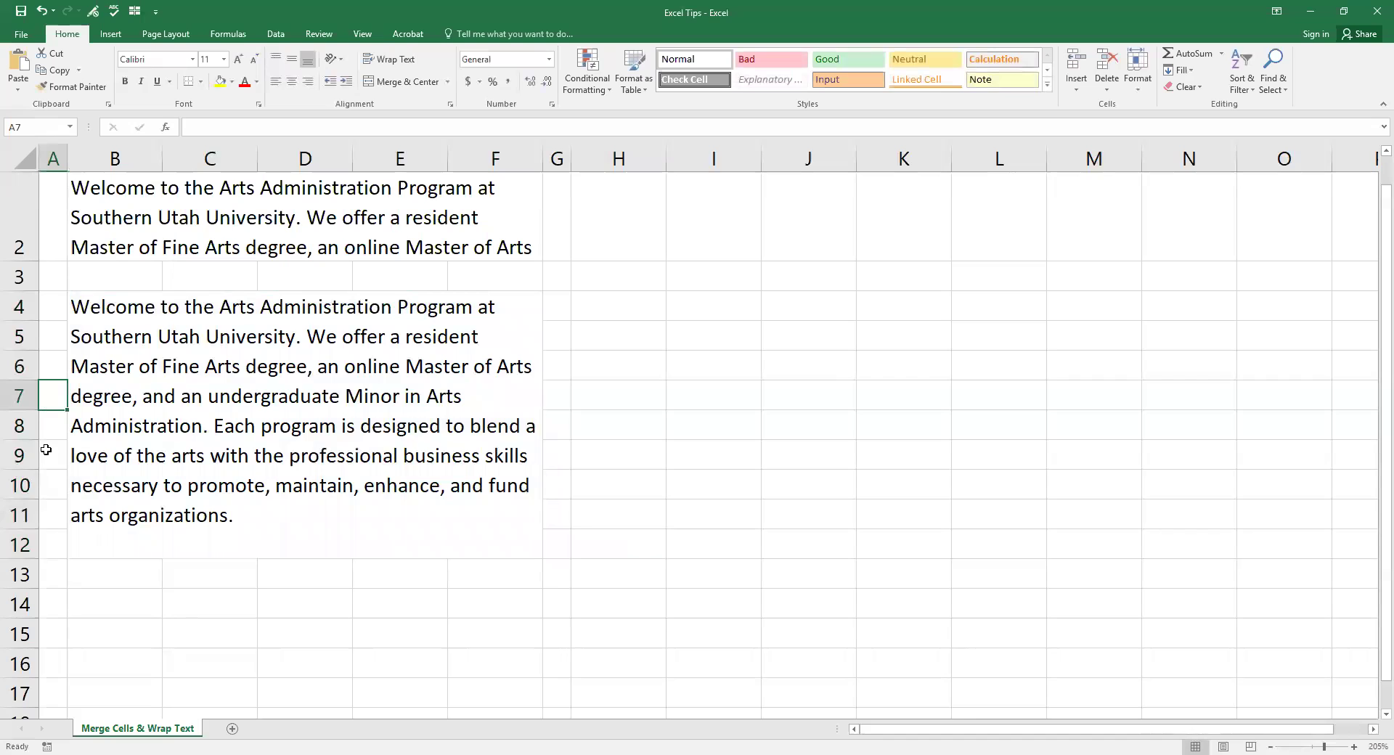
{"action": "left_click", "coordinate": [558, 390]}
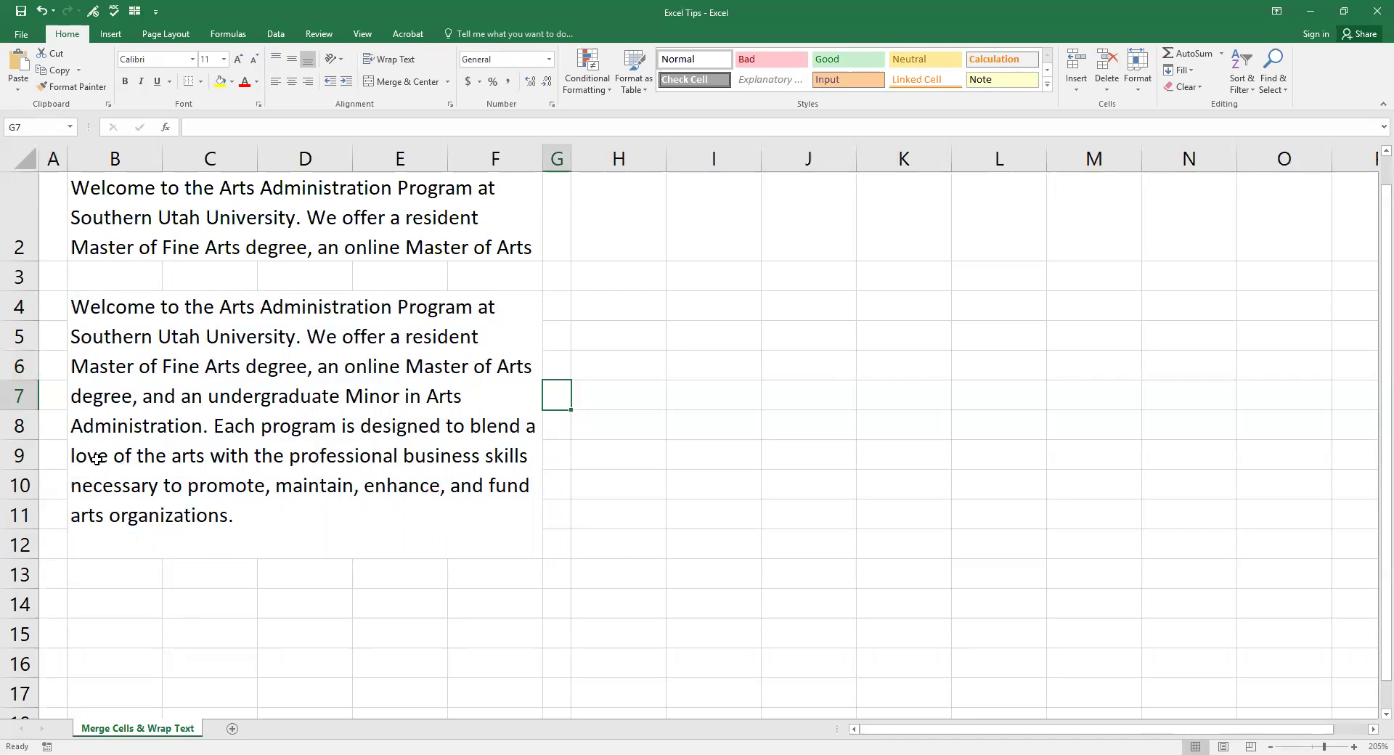
{"action": "left_click", "coordinate": [426, 468]}
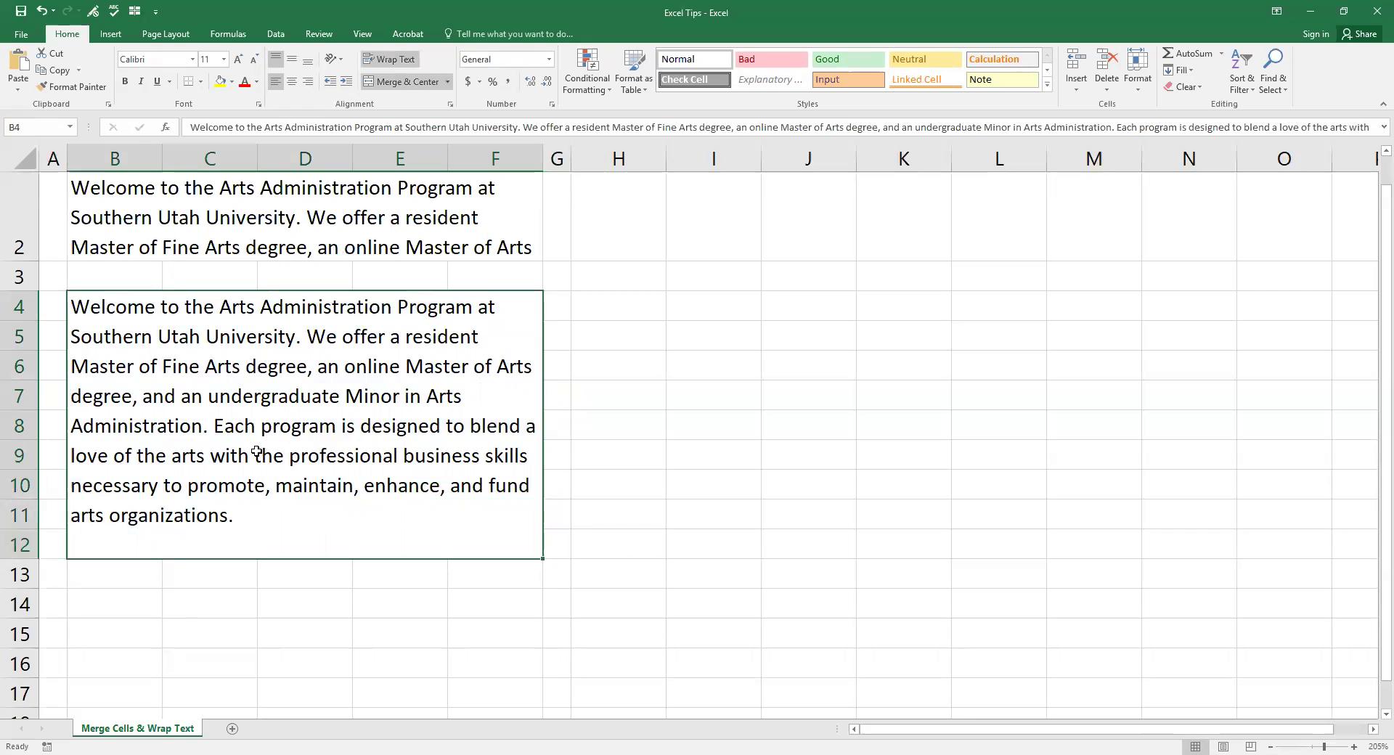
- AutoFit row 2's height so both paragraph copies, B2 and B4:F12, are fully visible
{"action": "double_click", "coordinate": [25, 262]}
{"action": "scroll", "coordinate": [289, 433], "scroll_direction": "up", "scroll_amount": 1}
{"action": "scroll", "coordinate": [289, 432], "scroll_direction": "down", "scroll_amount": 3}
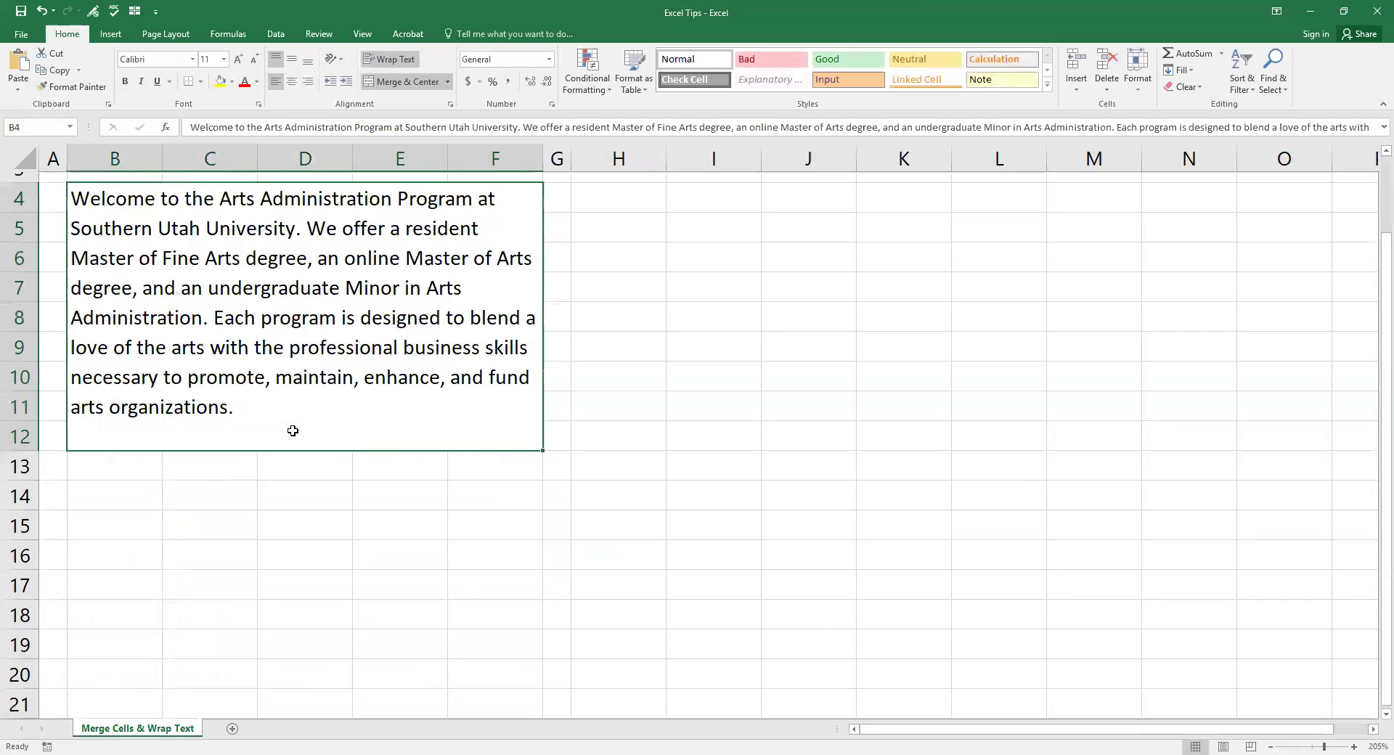
{"action": "scroll", "coordinate": [292, 431], "scroll_direction": "up", "scroll_amount": 2}
{"action": "scroll", "coordinate": [292, 431], "scroll_direction": "up", "scroll_amount": 1}
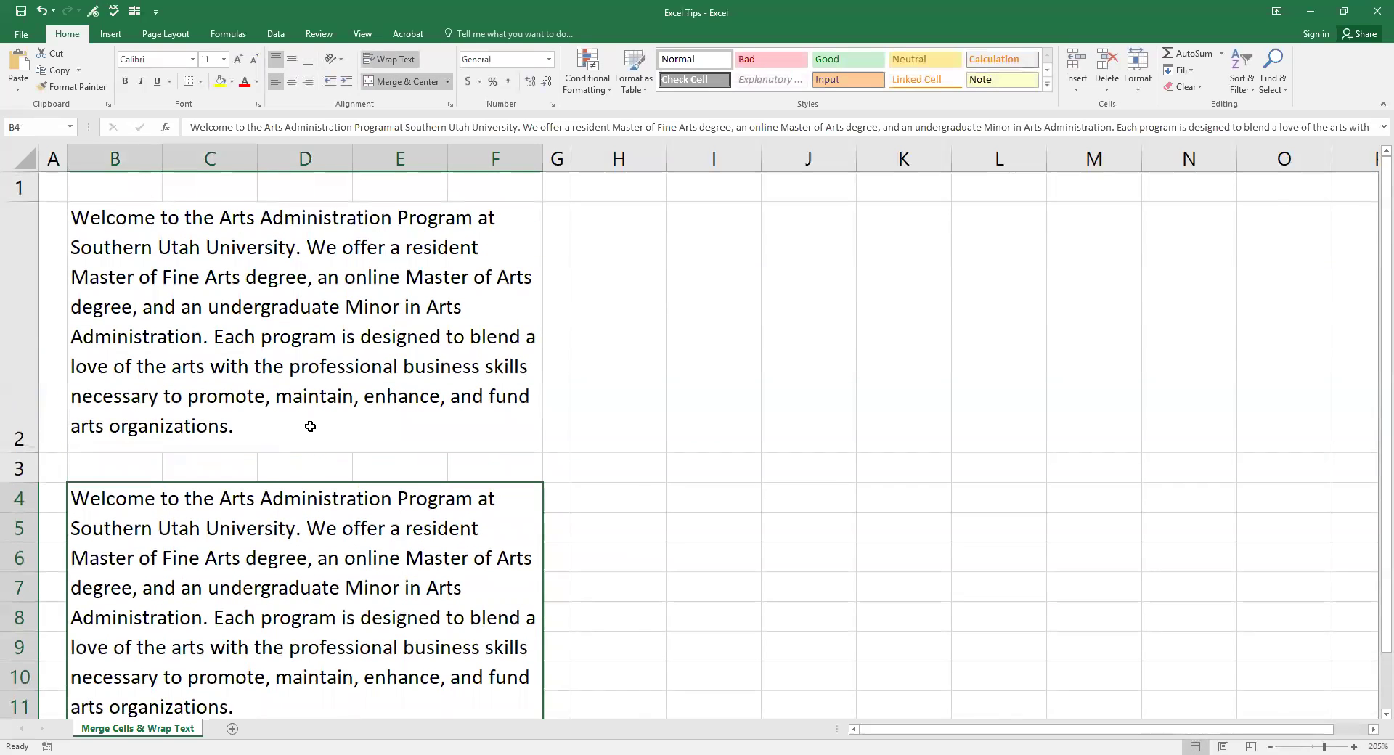
{"action": "scroll", "coordinate": [310, 427], "scroll_direction": "down", "scroll_amount": 1, "text": "ctrl"}
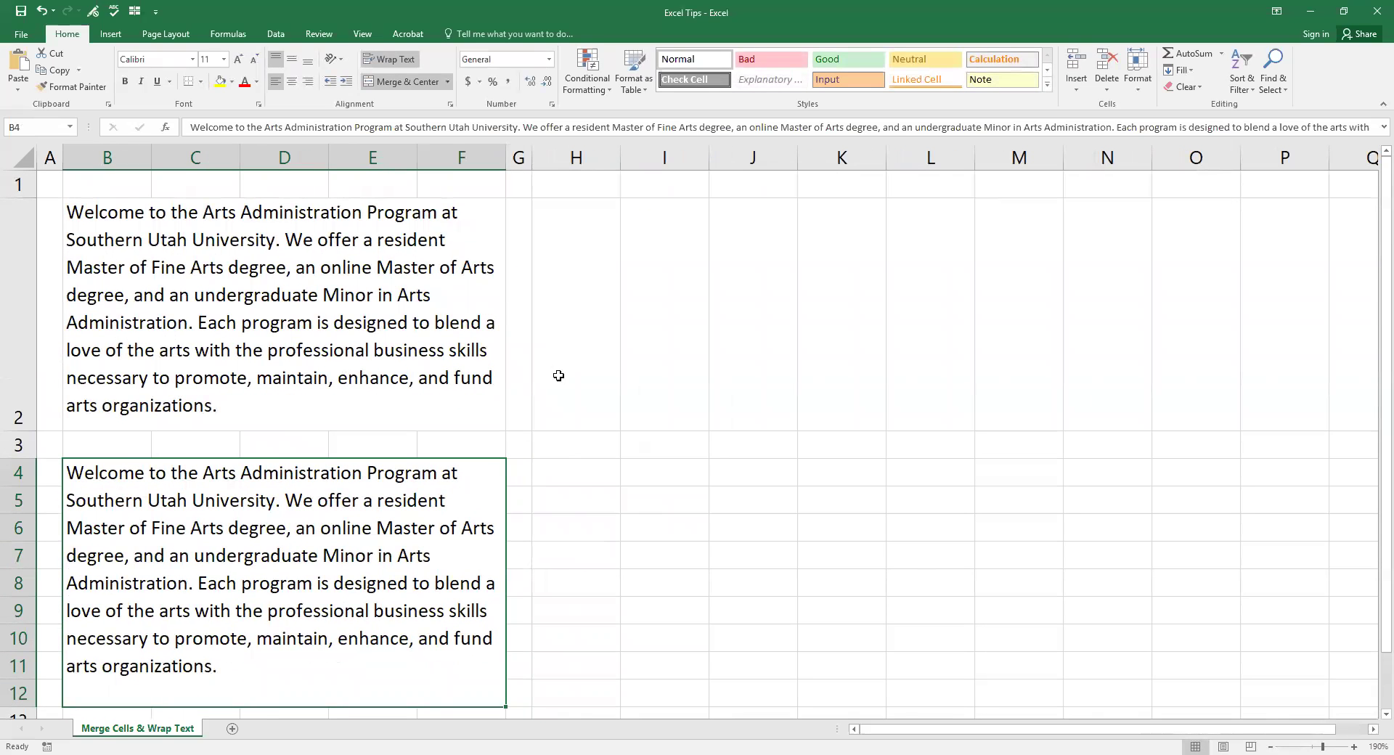